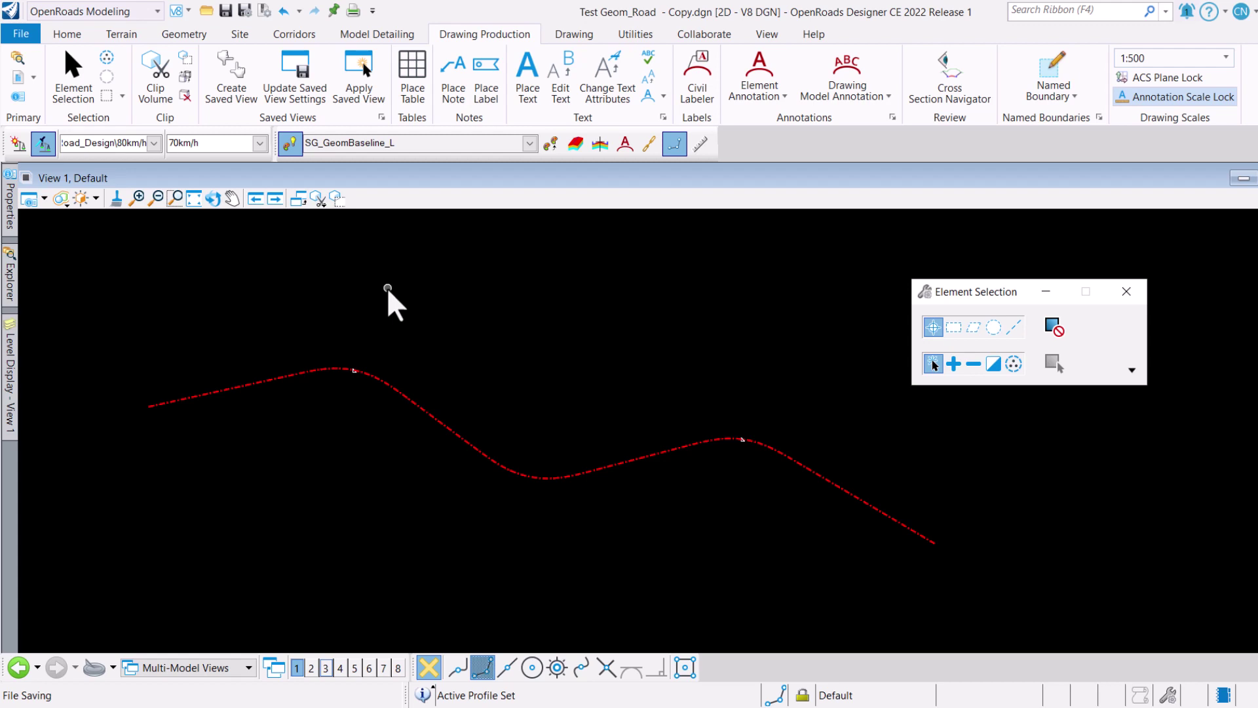
Select the red SOPGeomBL alignment to show its 270 m curve radii, bearings and spiral lengths.
{"action": "left_click", "coordinate": [258, 376]}
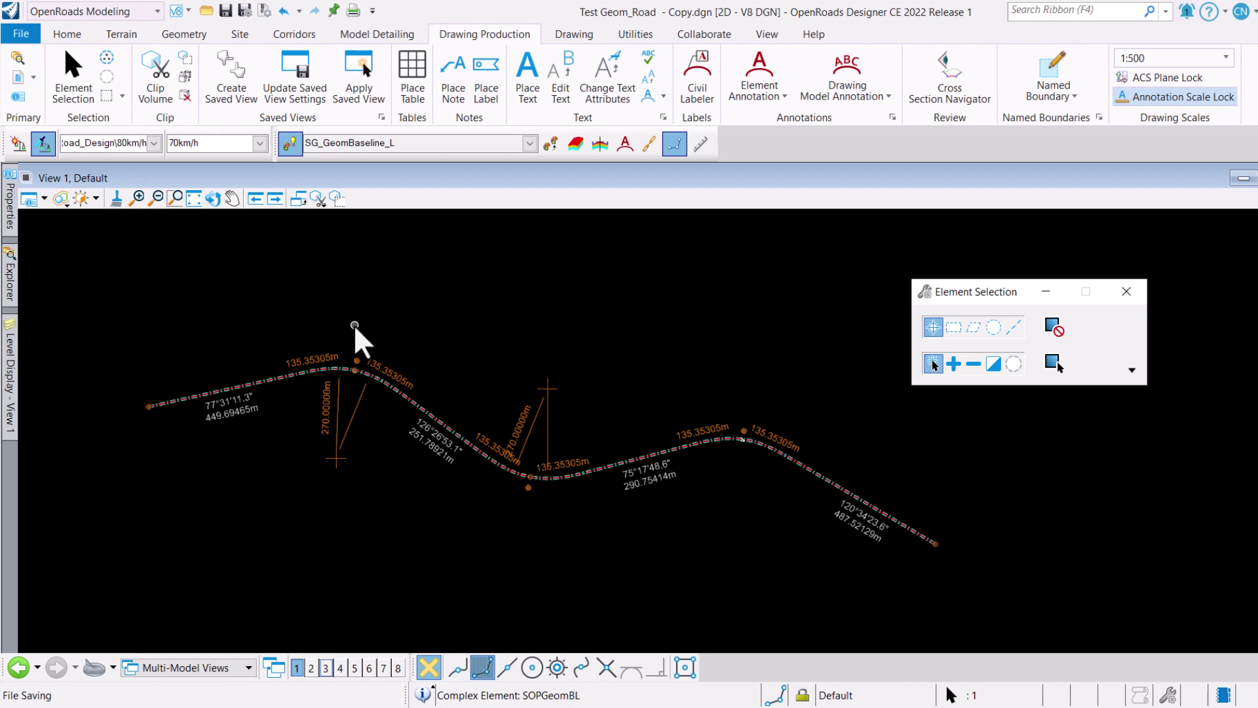
Annotate the selected alignment with station labels using Annotate Element.
{"action": "left_click", "coordinate": [772, 98]}
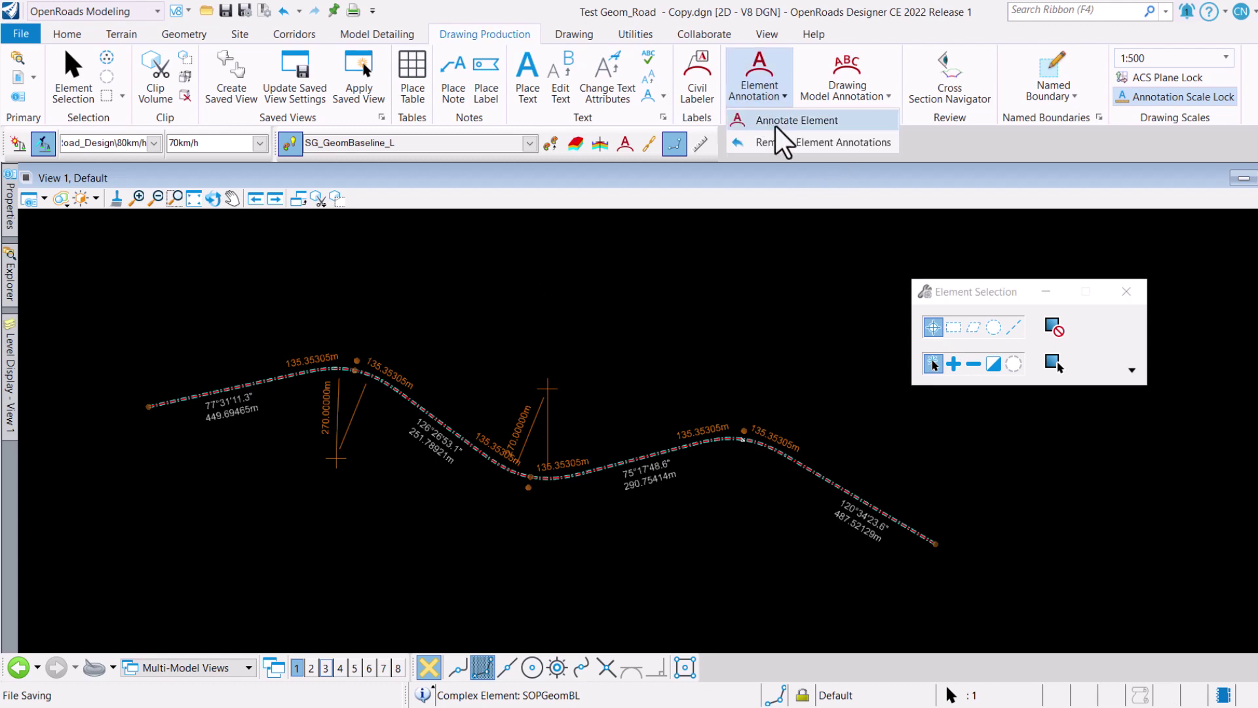
{"action": "left_click", "coordinate": [776, 126]}
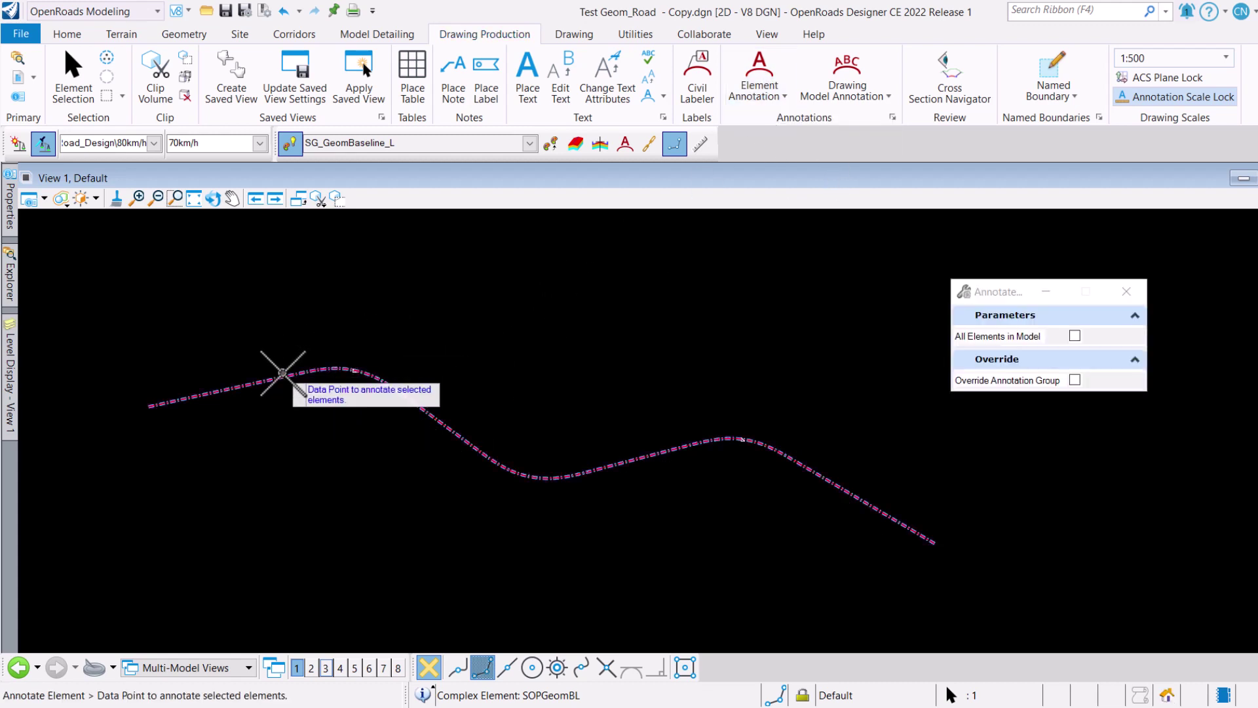
{"action": "left_click", "coordinate": [273, 352]}
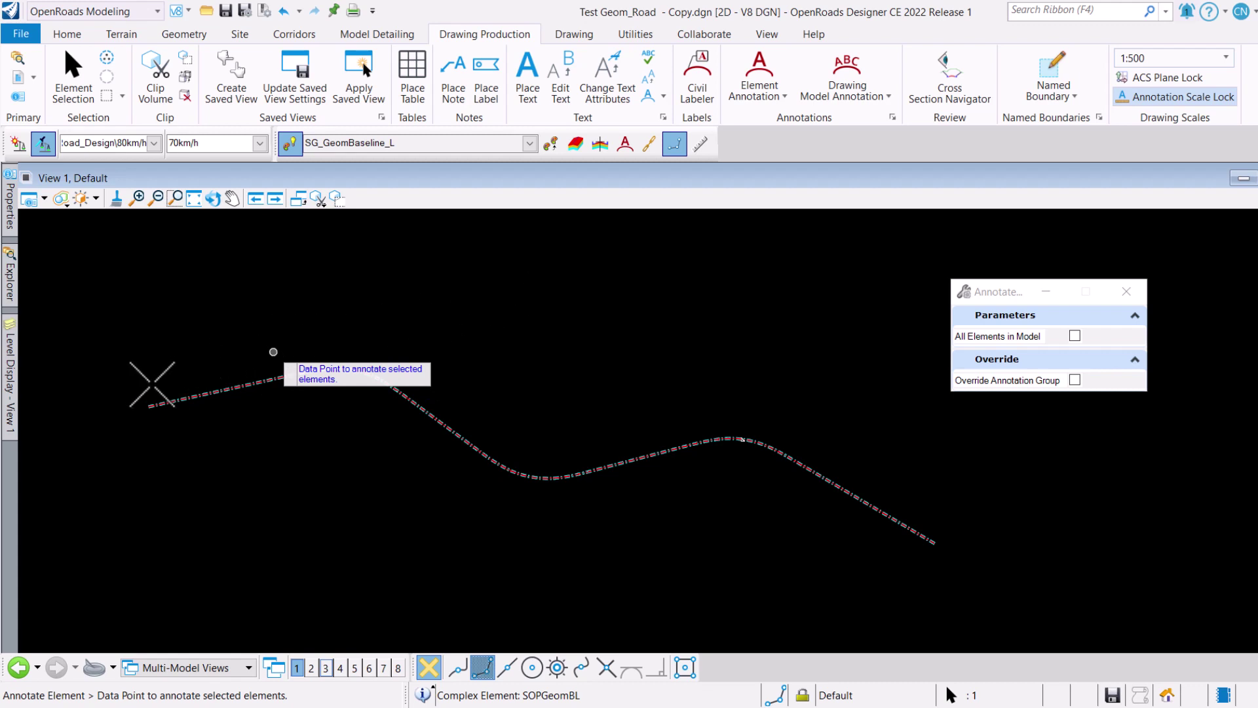
{"action": "left_click", "coordinate": [152, 384]}
Zoom and pan to check the POB 0+000.000 and POE 2+570.792 station labels.
{"action": "scroll", "coordinate": [118, 412], "scroll_direction": "up", "scroll_amount": 5}
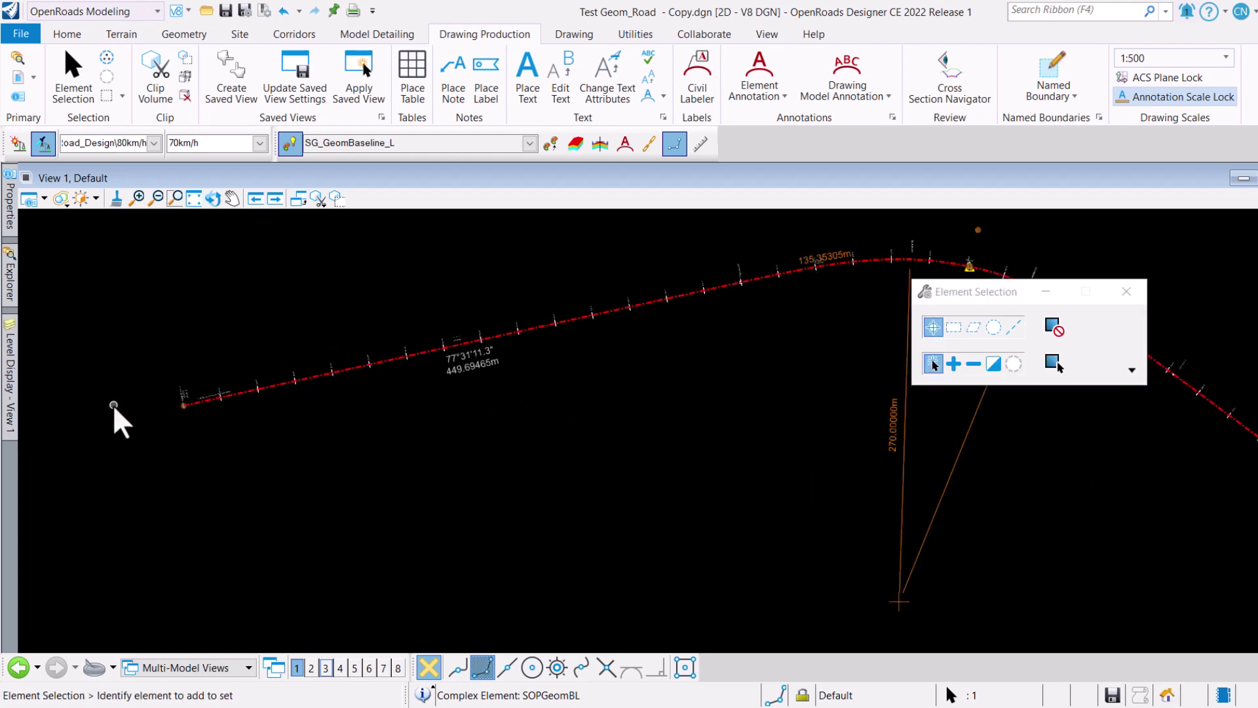
{"action": "scroll", "coordinate": [222, 403], "scroll_direction": "up", "scroll_amount": 3}
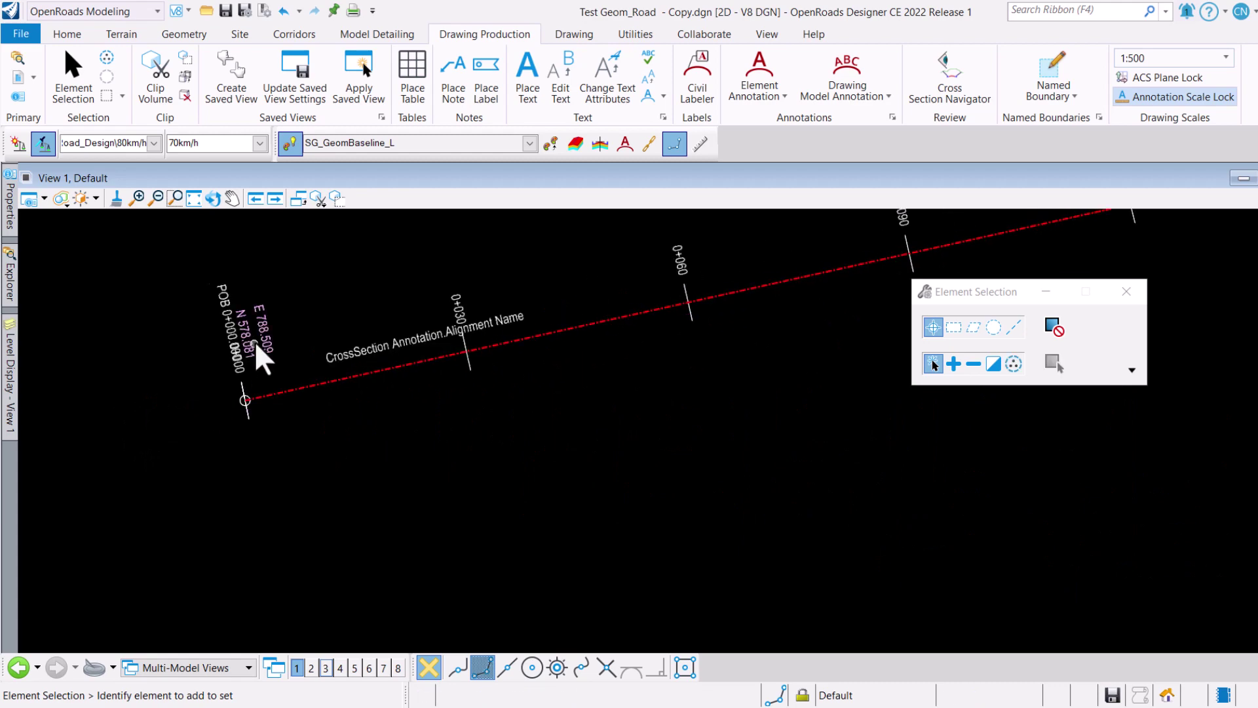
{"action": "scroll", "coordinate": [264, 357], "scroll_direction": "up", "scroll_amount": 2}
{"action": "scroll", "coordinate": [209, 412], "scroll_direction": "down", "scroll_amount": 1}
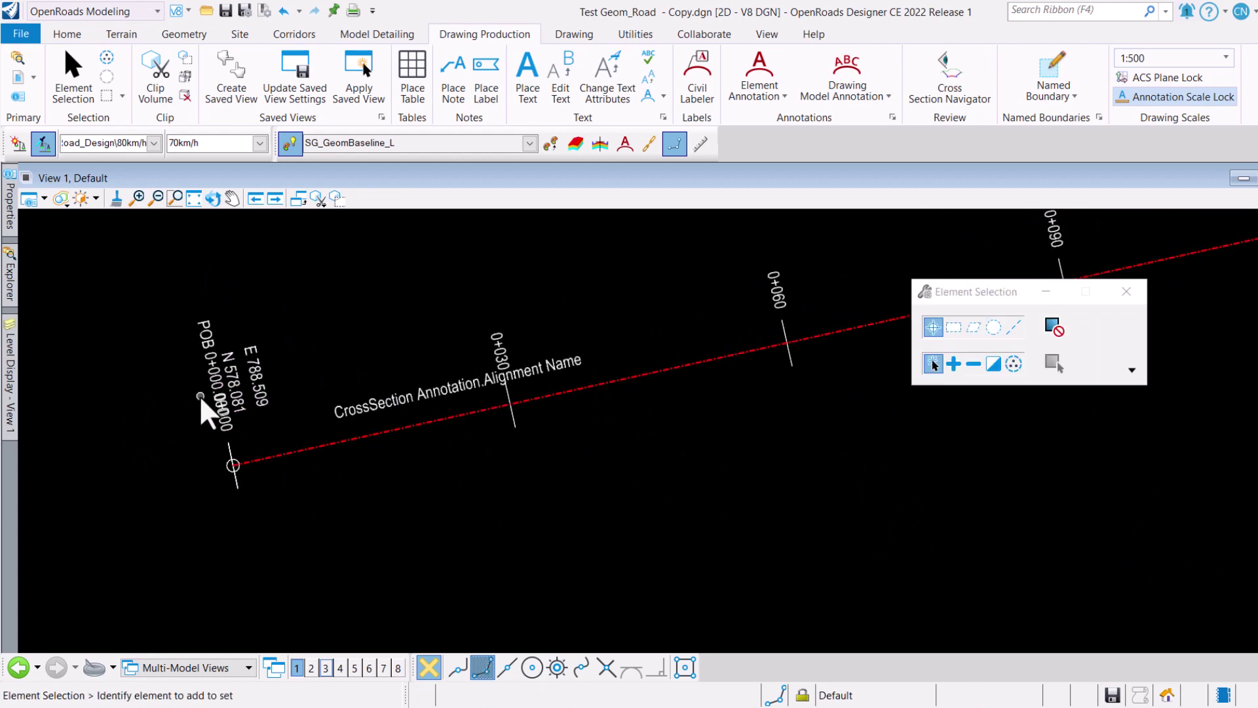
{"action": "scroll", "coordinate": [202, 399], "scroll_direction": "down", "scroll_amount": 4}
{"action": "scroll", "coordinate": [866, 484], "scroll_direction": "up", "scroll_amount": 1}
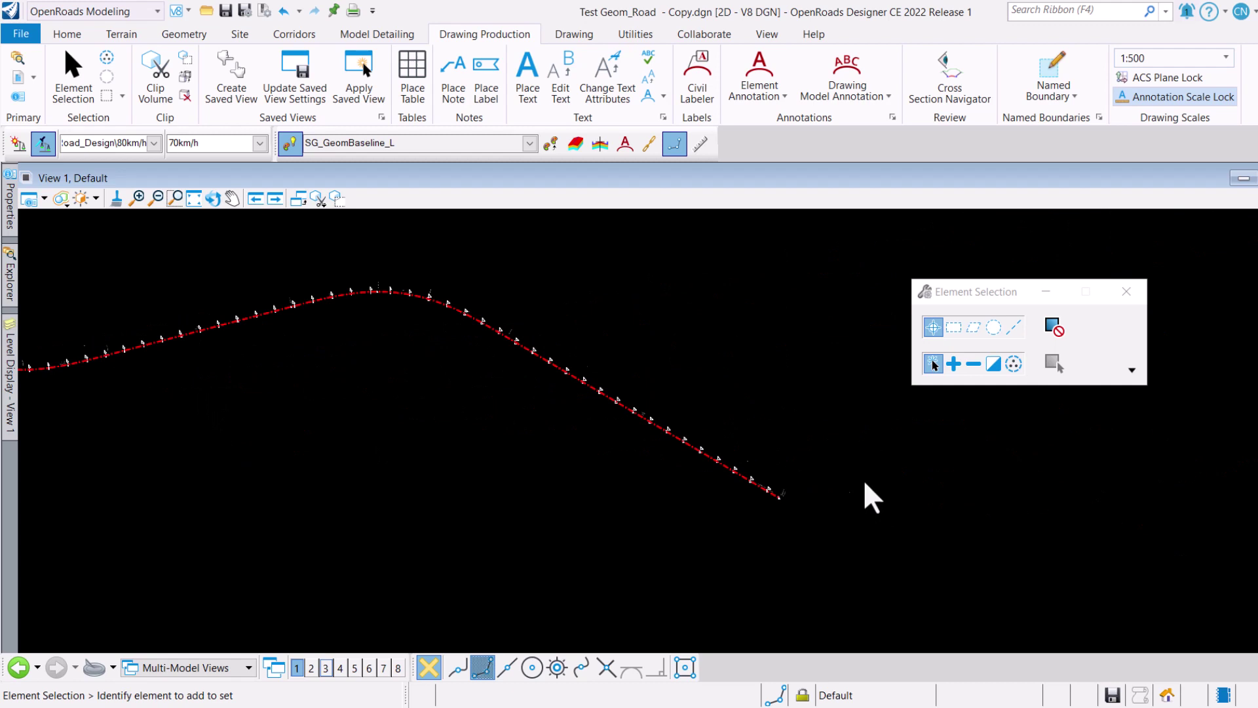
{"action": "scroll", "coordinate": [762, 521], "scroll_direction": "up", "scroll_amount": 5}
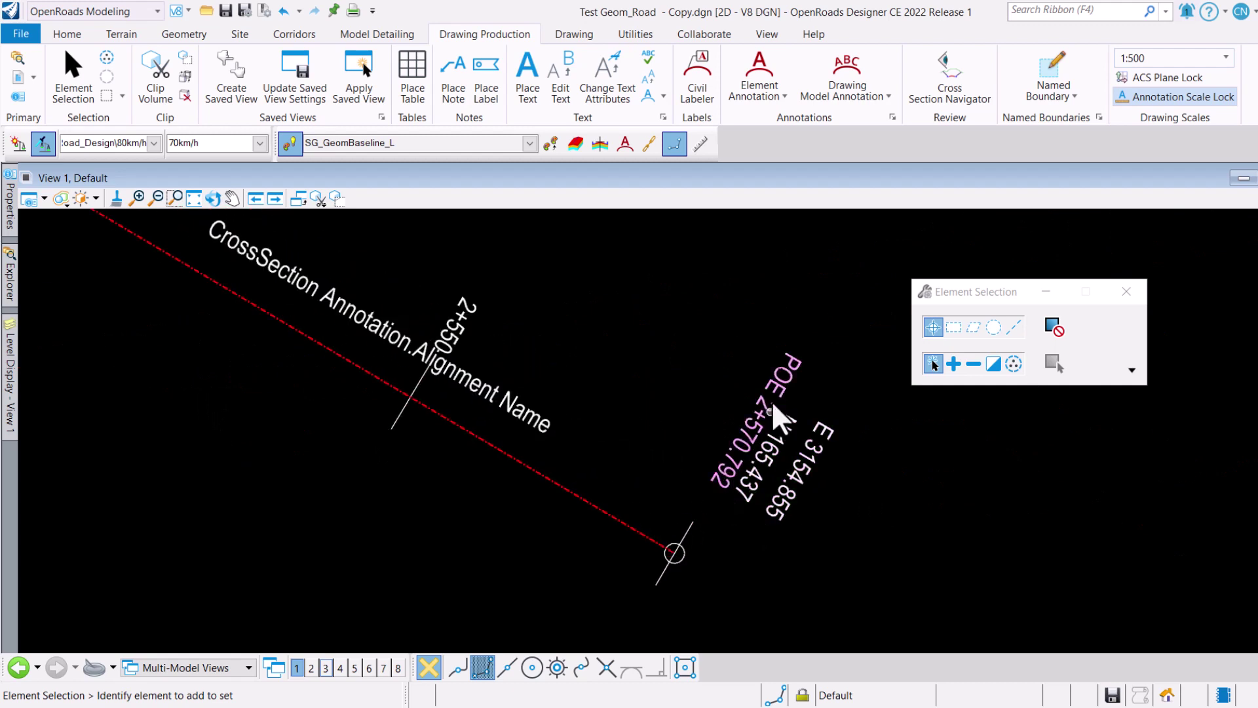
{"action": "scroll", "coordinate": [778, 414], "scroll_direction": "down", "scroll_amount": 5}
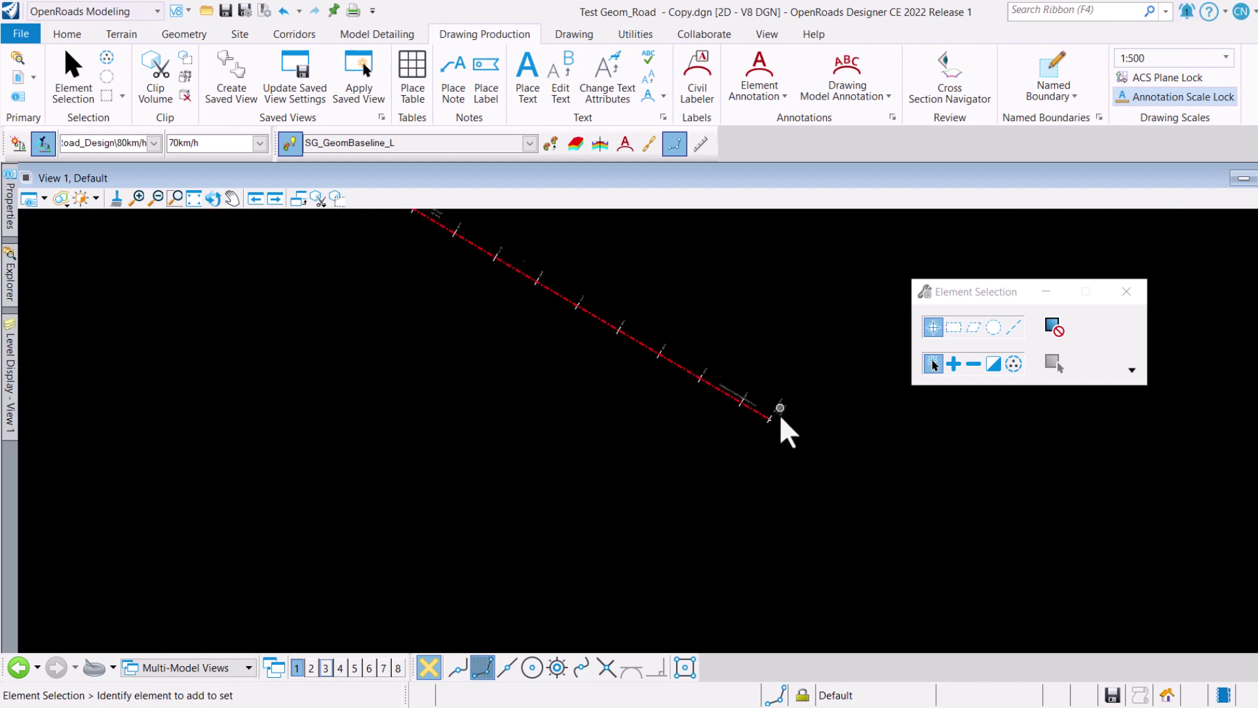
{"action": "scroll", "coordinate": [781, 419], "scroll_direction": "down", "scroll_amount": 3}
{"action": "middle_click_drag", "start_coordinate": [645, 397], "coordinate": [769, 439]}
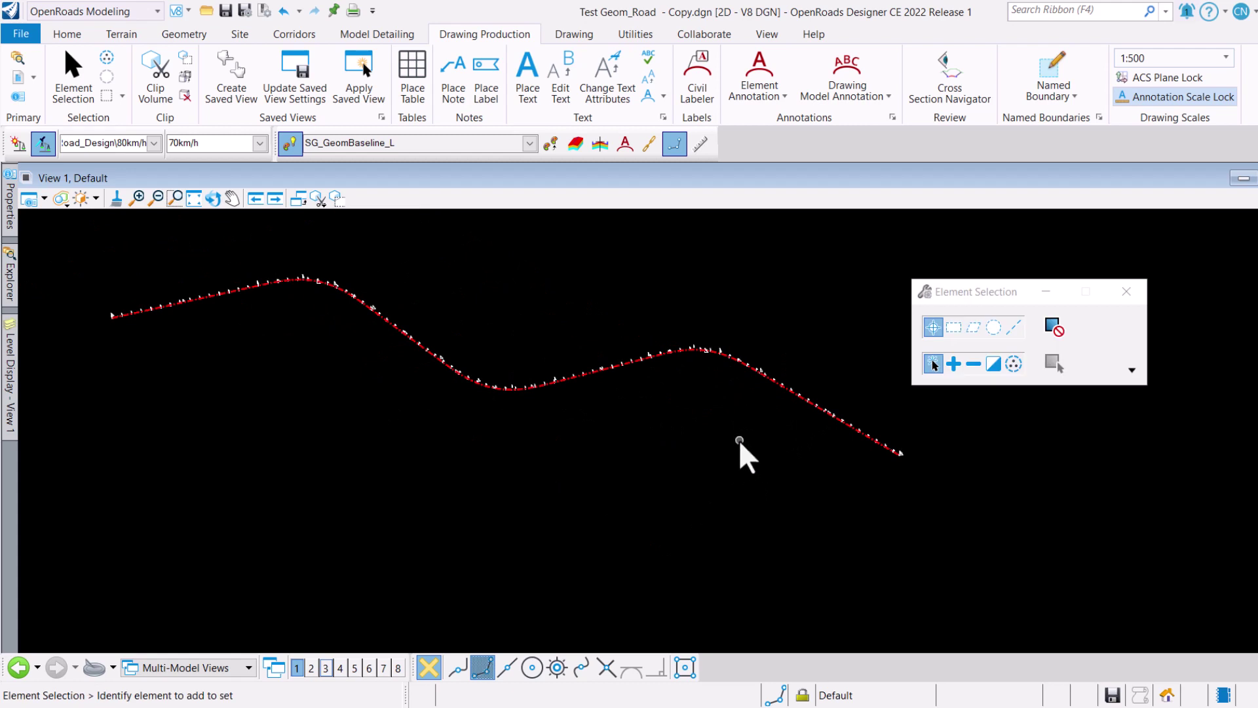
Save the design file with Ctrl+S and pan along the labelled alignment to review it.
{"action": "key", "text": "ctrl+s"}
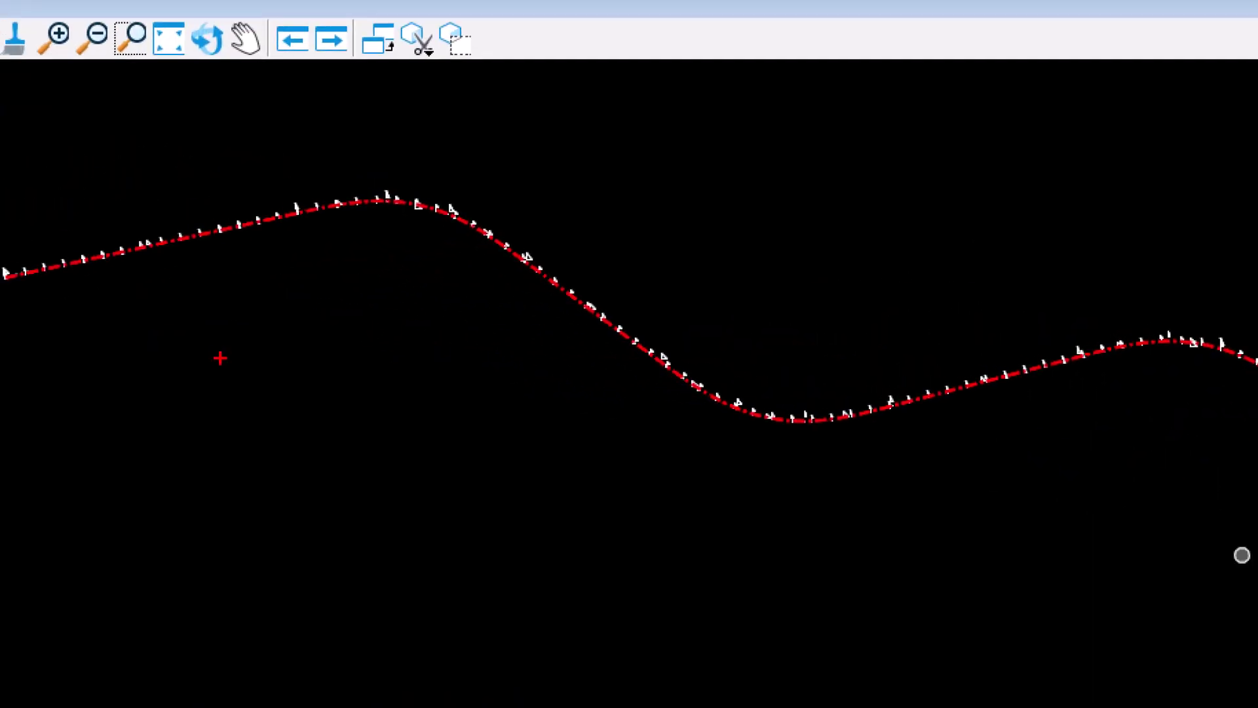
{"action": "left_click_drag", "start_coordinate": [299, 474], "coordinate": [461, 462]}
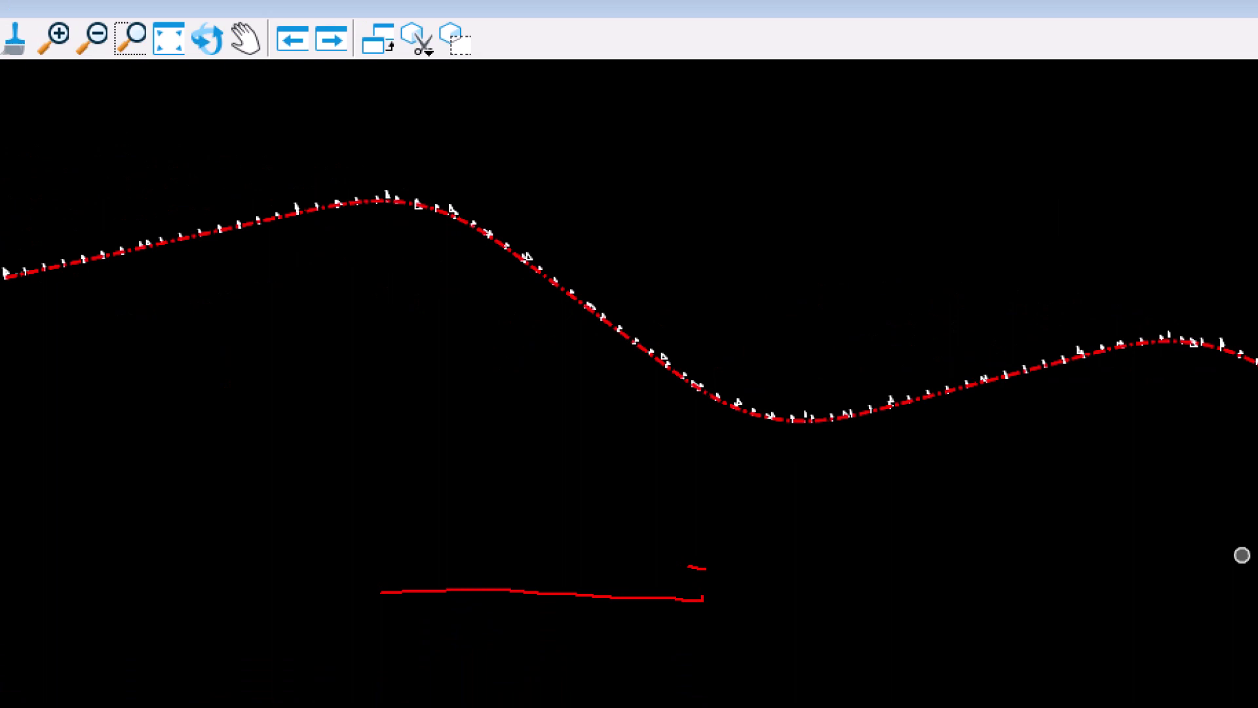
{"action": "mouse_move", "coordinate": [705, 569]}
{"action": "left_mouse_down"}
{"action": "mouse_move", "coordinate": [749, 588]}
{"action": "mouse_move", "coordinate": [692, 636]}
{"action": "left_mouse_up"}
{"action": "mouse_move", "coordinate": [835, 565]}
{"action": "left_mouse_down"}
{"action": "mouse_move", "coordinate": [908, 487]}
{"action": "mouse_move", "coordinate": [853, 322]}
{"action": "mouse_move", "coordinate": [797, 310]}
{"action": "mouse_move", "coordinate": [808, 334]}
{"action": "mouse_move", "coordinate": [833, 293]}
{"action": "left_mouse_up"}
{"action": "left_click_drag", "start_coordinate": [815, 163], "coordinate": [561, 154]}
{"action": "mouse_move", "coordinate": [570, 136]}
{"action": "left_mouse_down"}
{"action": "mouse_move", "coordinate": [546, 160]}
{"action": "mouse_move", "coordinate": [587, 192]}
{"action": "left_mouse_up"}
{"action": "key", "text": "Escape"}
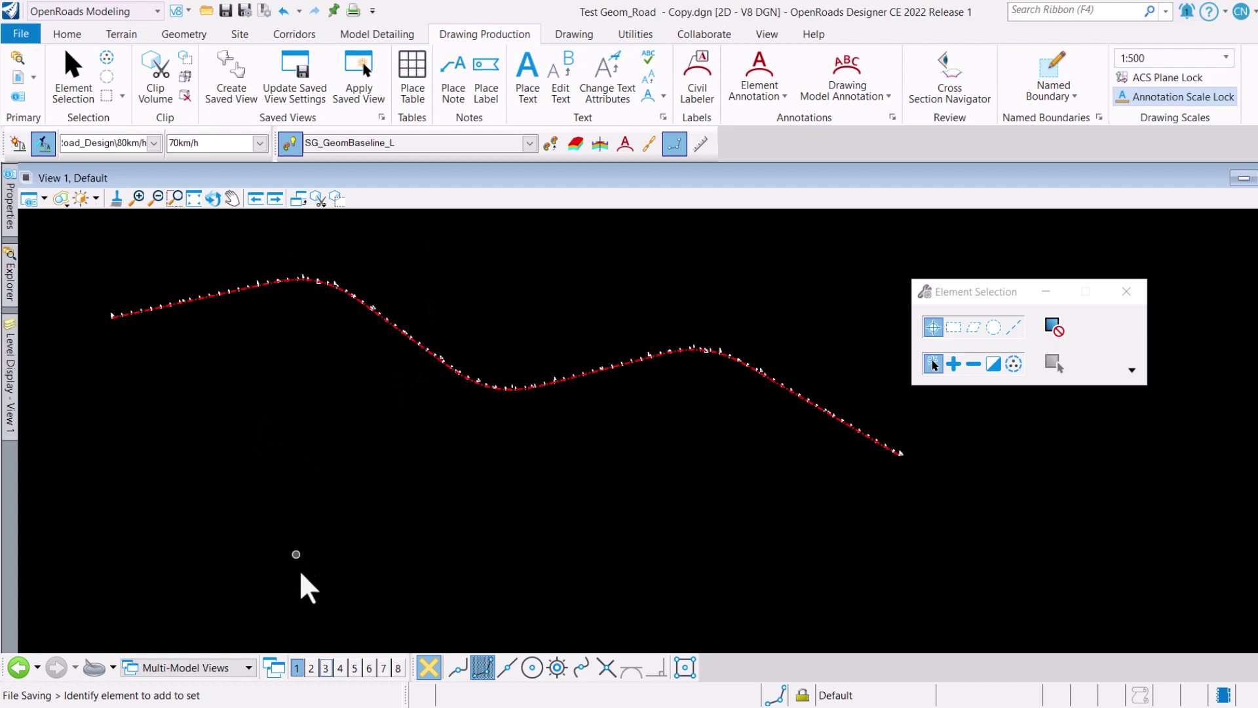
Open the alignment's SOPGeomBL profile model in an enlarged View 4.
{"action": "scroll", "coordinate": [441, 374], "scroll_direction": "up", "scroll_amount": 4}
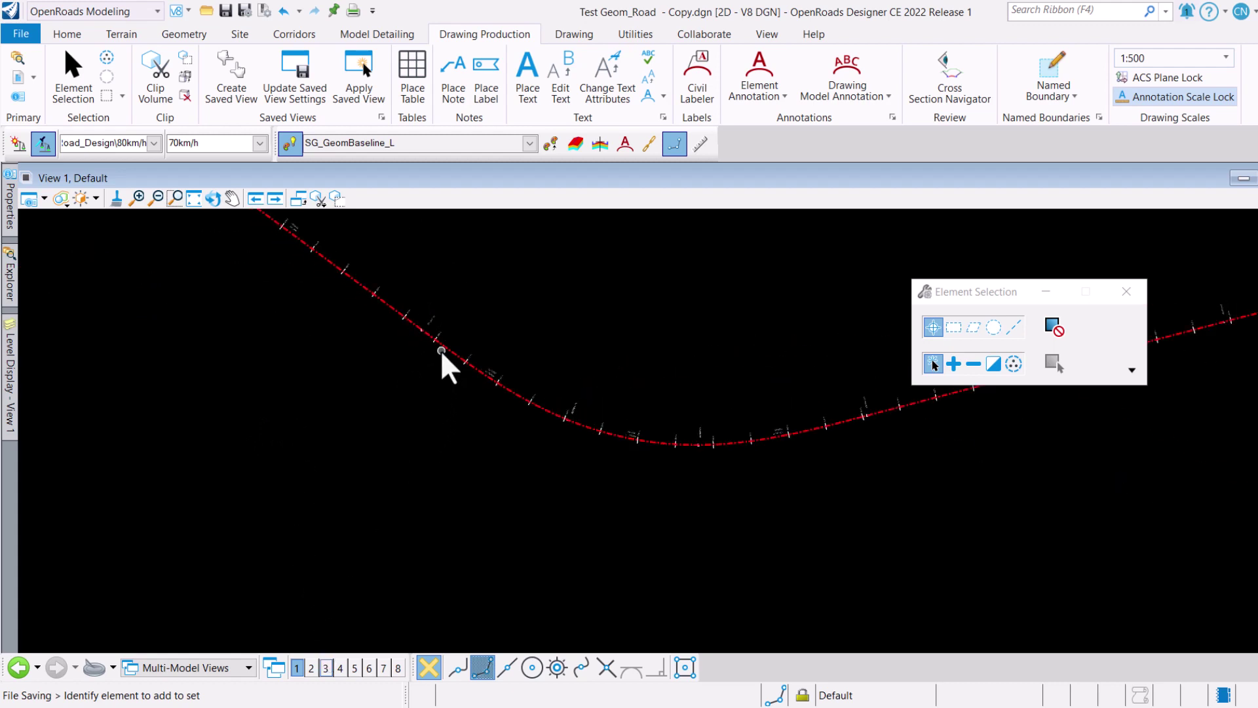
{"action": "left_click", "coordinate": [445, 354]}
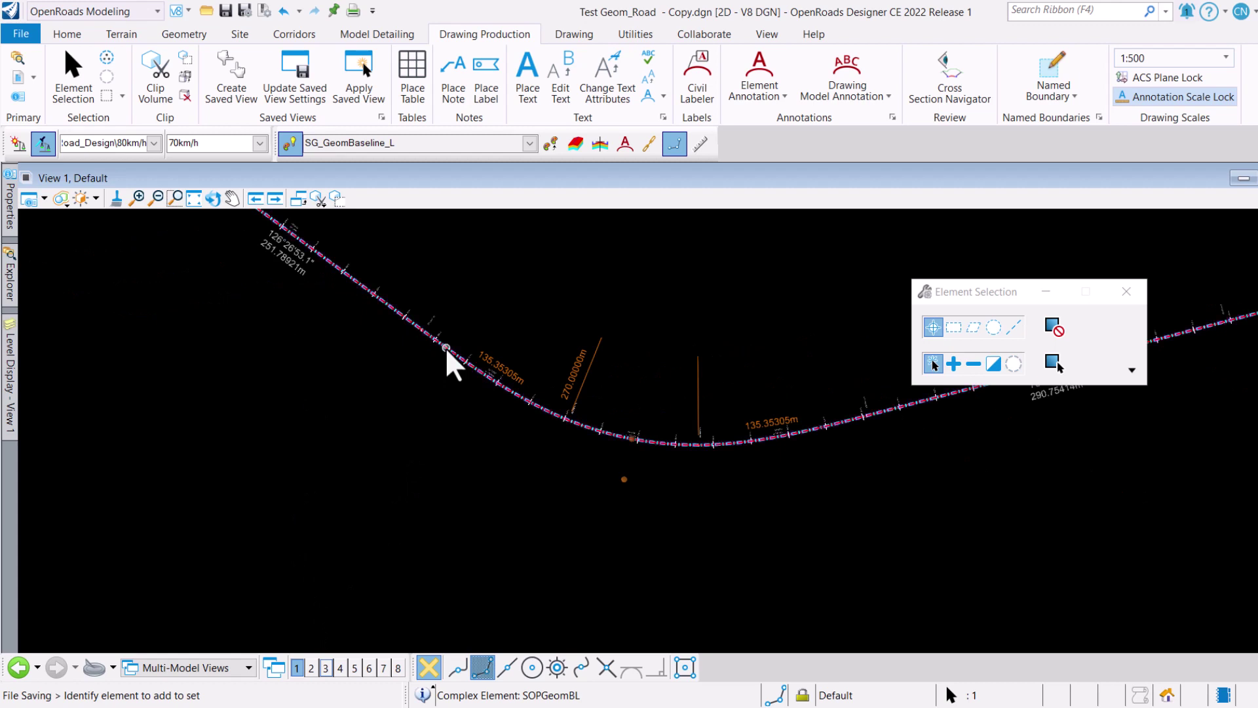
{"action": "left_click", "coordinate": [467, 342]}
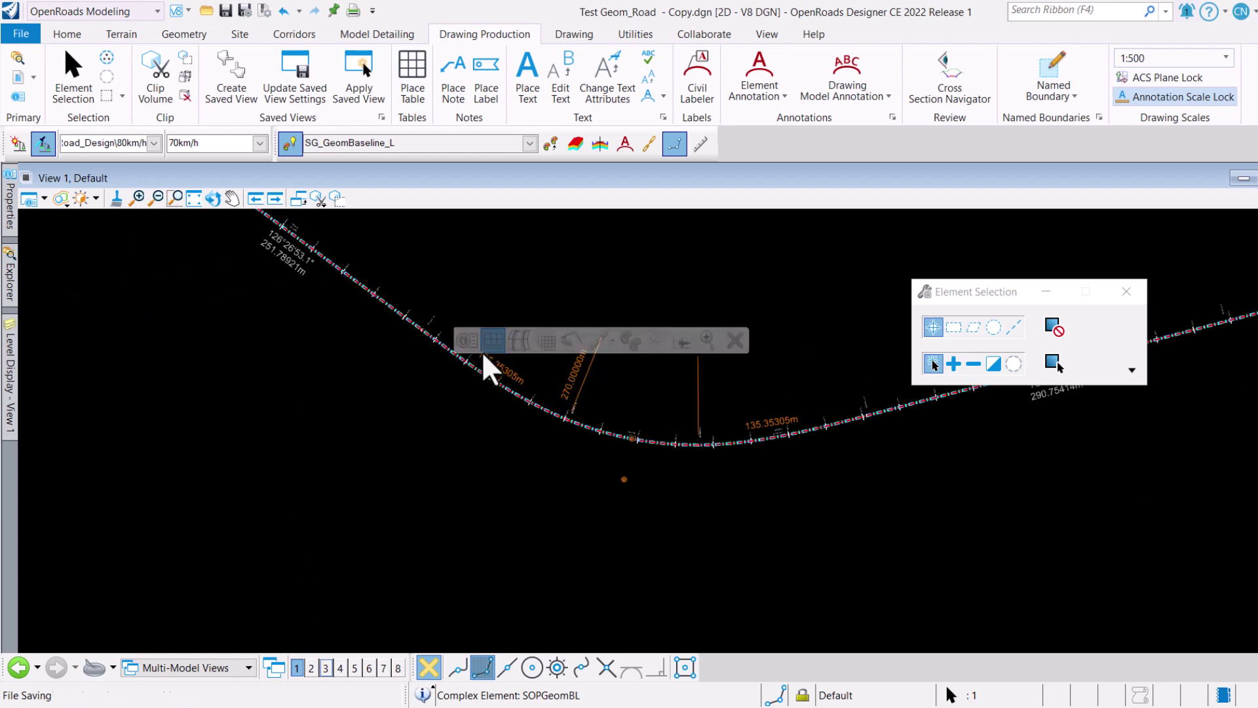
{"action": "left_click", "coordinate": [340, 668]}
{"action": "left_click", "coordinate": [553, 543]}
{"action": "left_click_drag", "start_coordinate": [597, 480], "coordinate": [590, 331]}
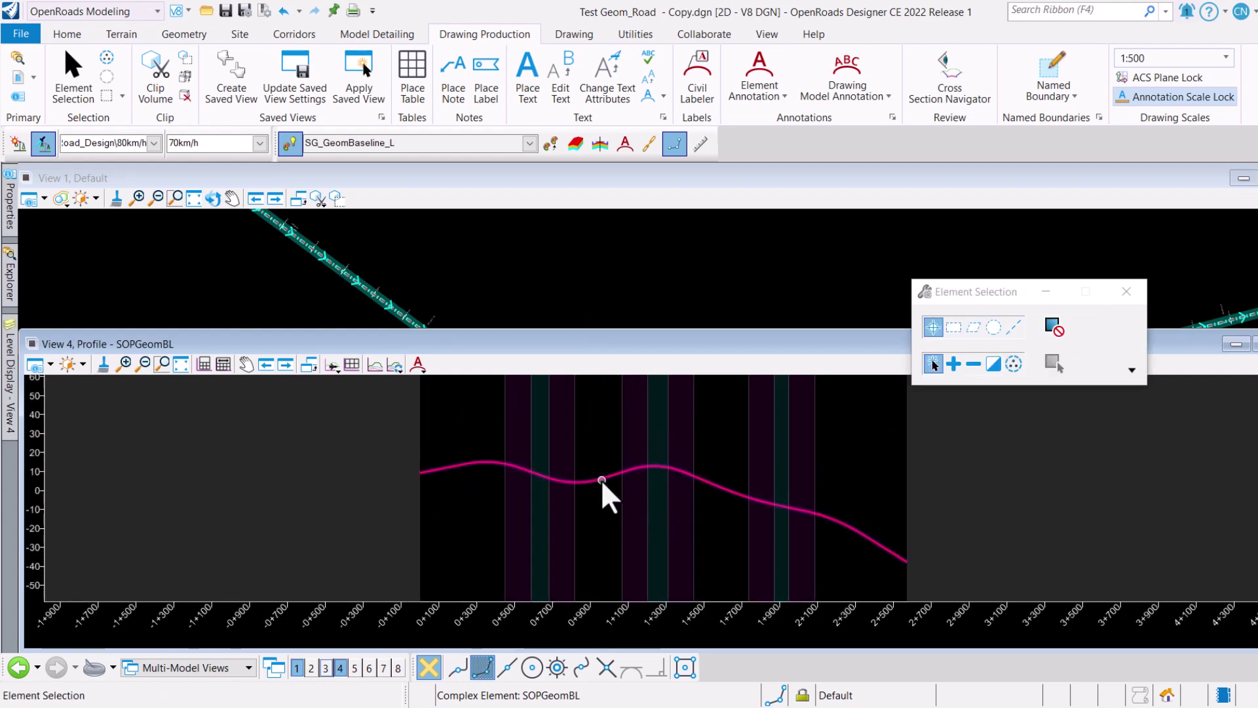
Select the SOPGeomBL profile line, then minimize View 4 to return to plan.
{"action": "left_click", "coordinate": [608, 480]}
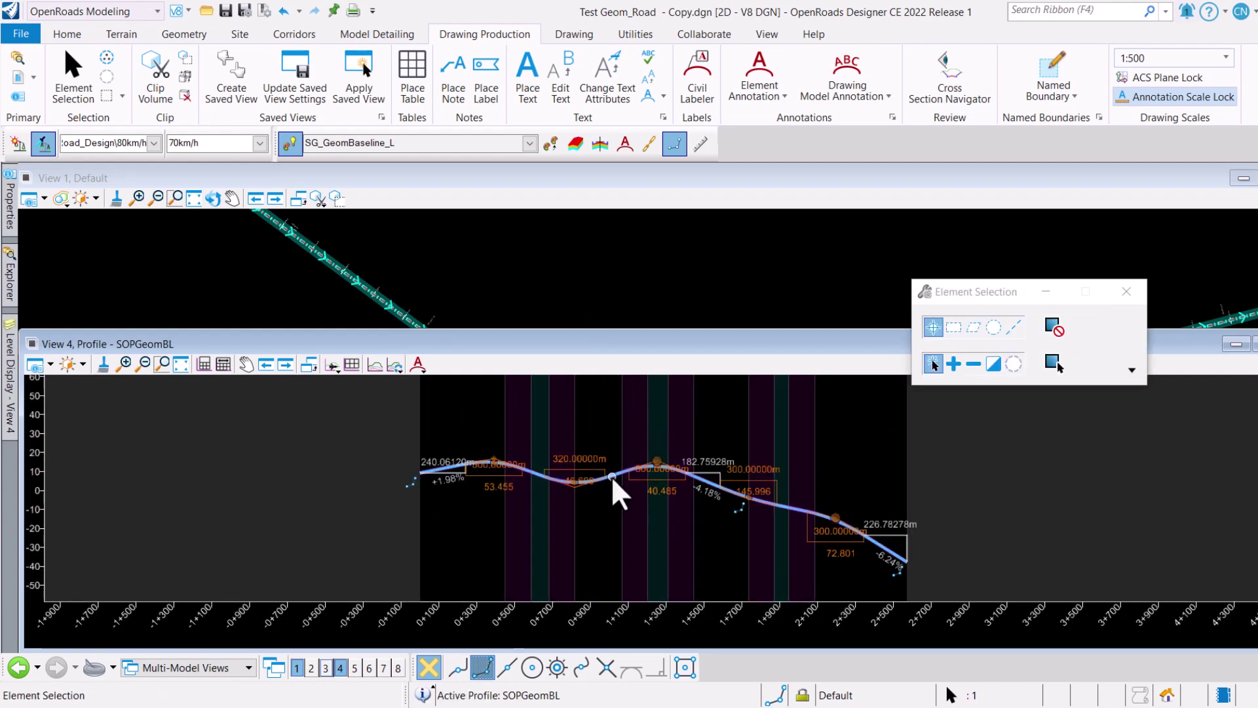
{"action": "mouse_move", "coordinate": [663, 482]}
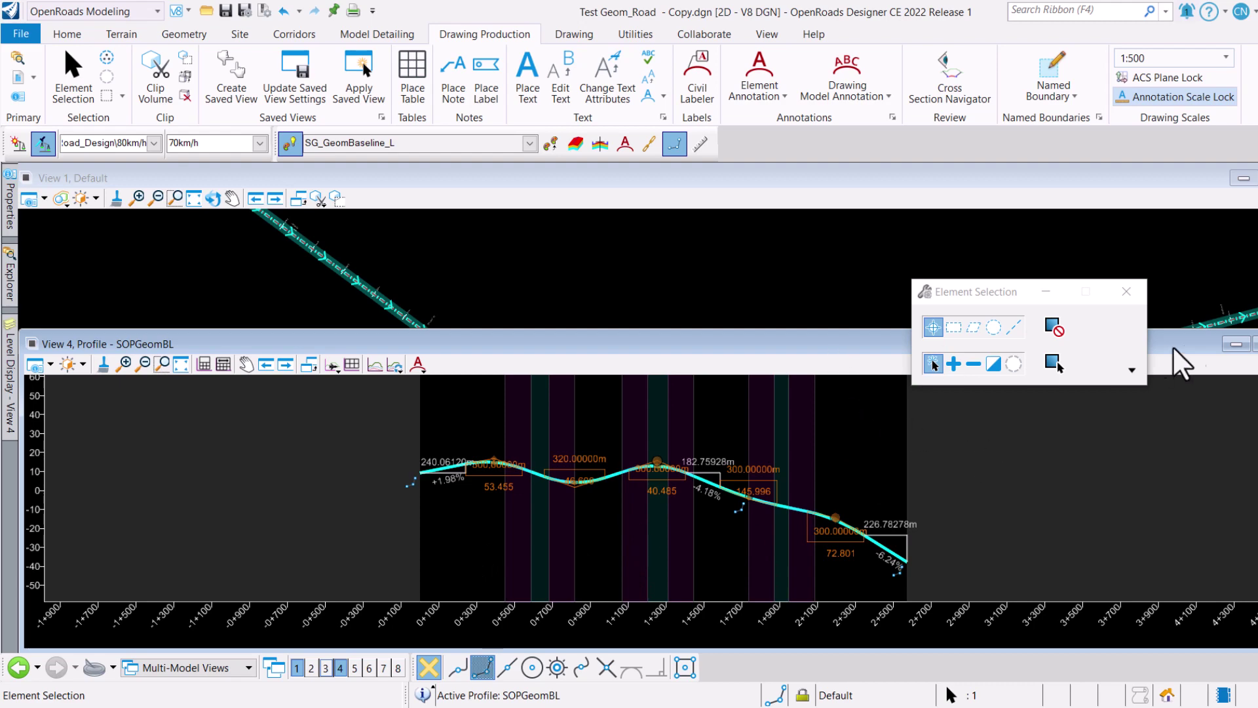
{"action": "left_click", "coordinate": [1235, 345]}
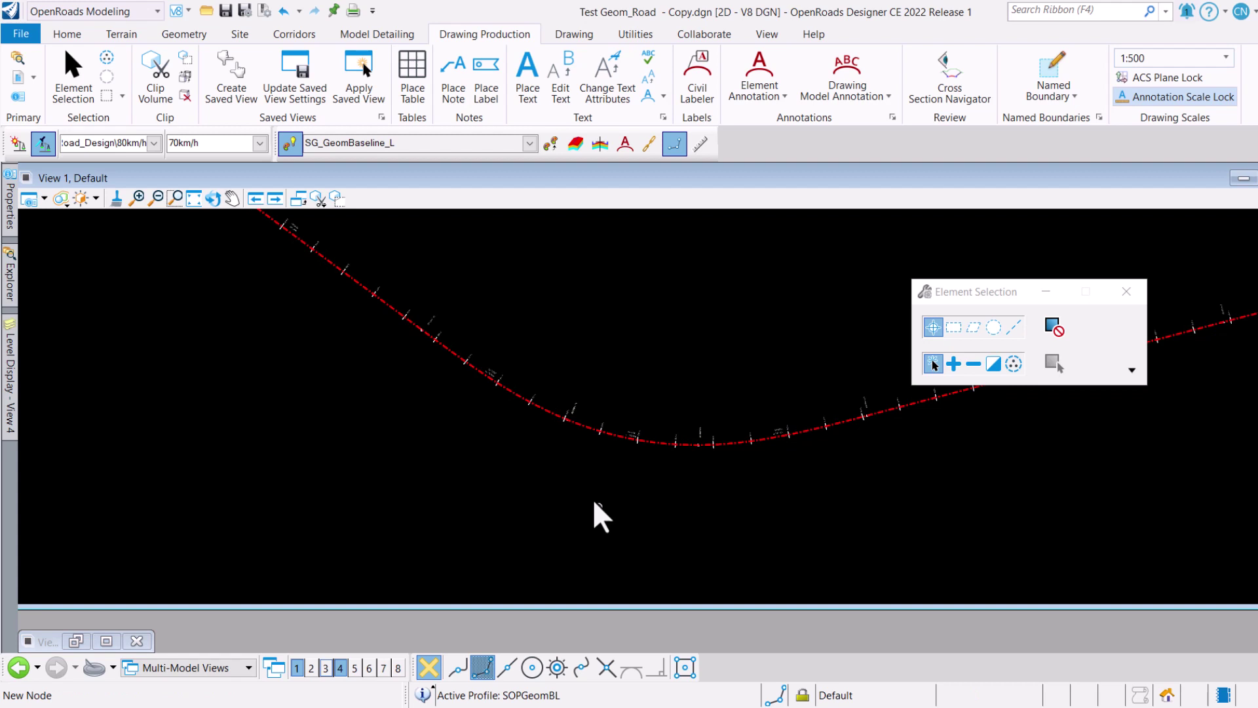
Fit the plan view and launch Transpose Element from Geometry > Horizontal Modify.
{"action": "scroll", "coordinate": [589, 505], "scroll_direction": "down", "scroll_amount": 5}
{"action": "left_click", "coordinate": [577, 381]}
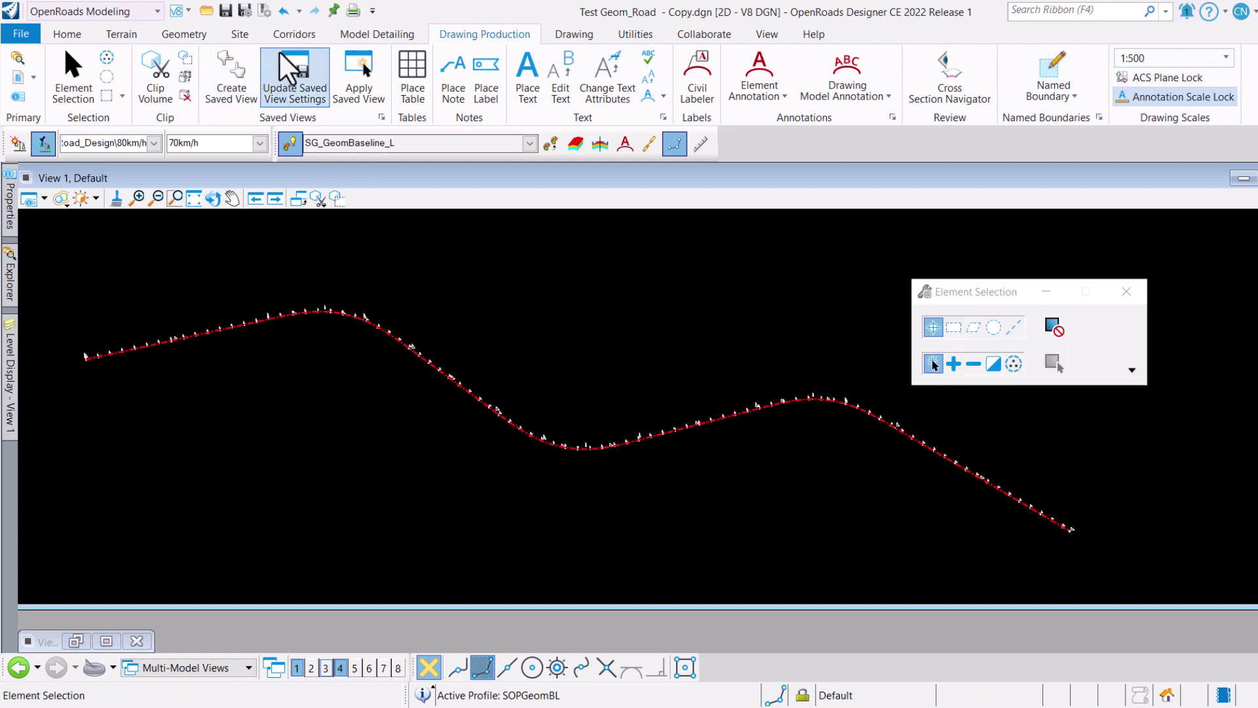
{"action": "left_click", "coordinate": [179, 37]}
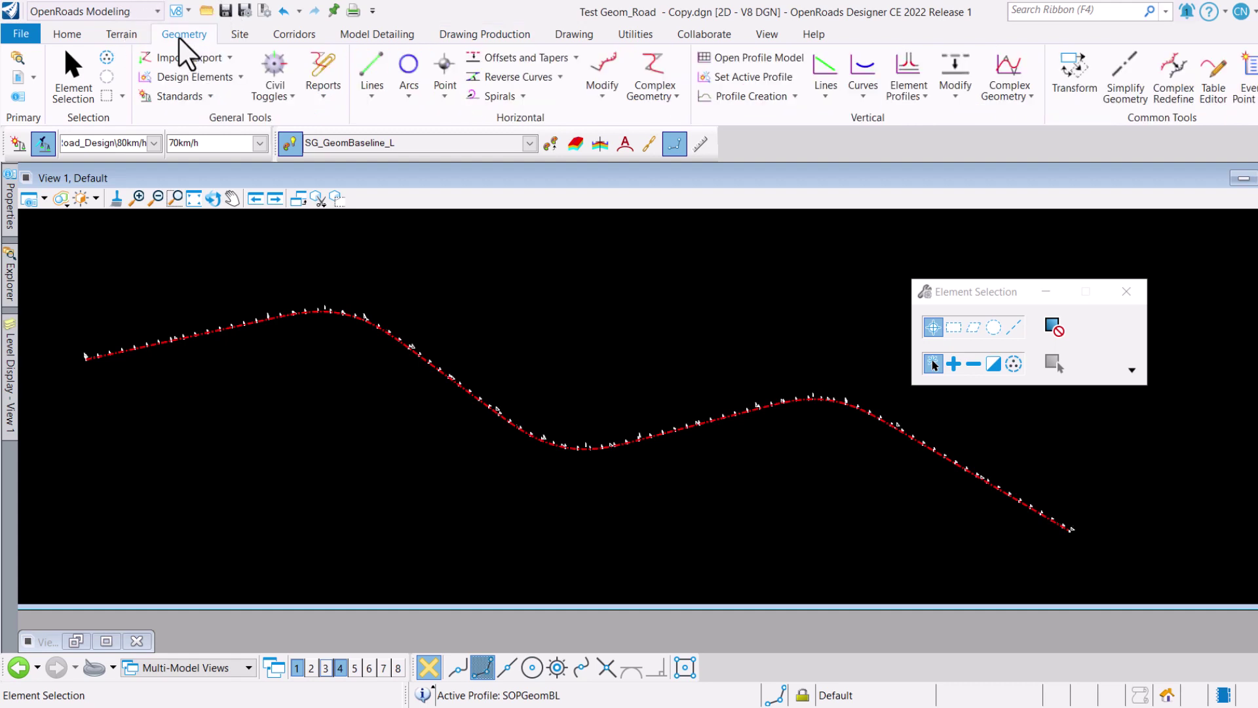
{"action": "left_click", "coordinate": [600, 95]}
{"action": "left_click", "coordinate": [600, 104]}
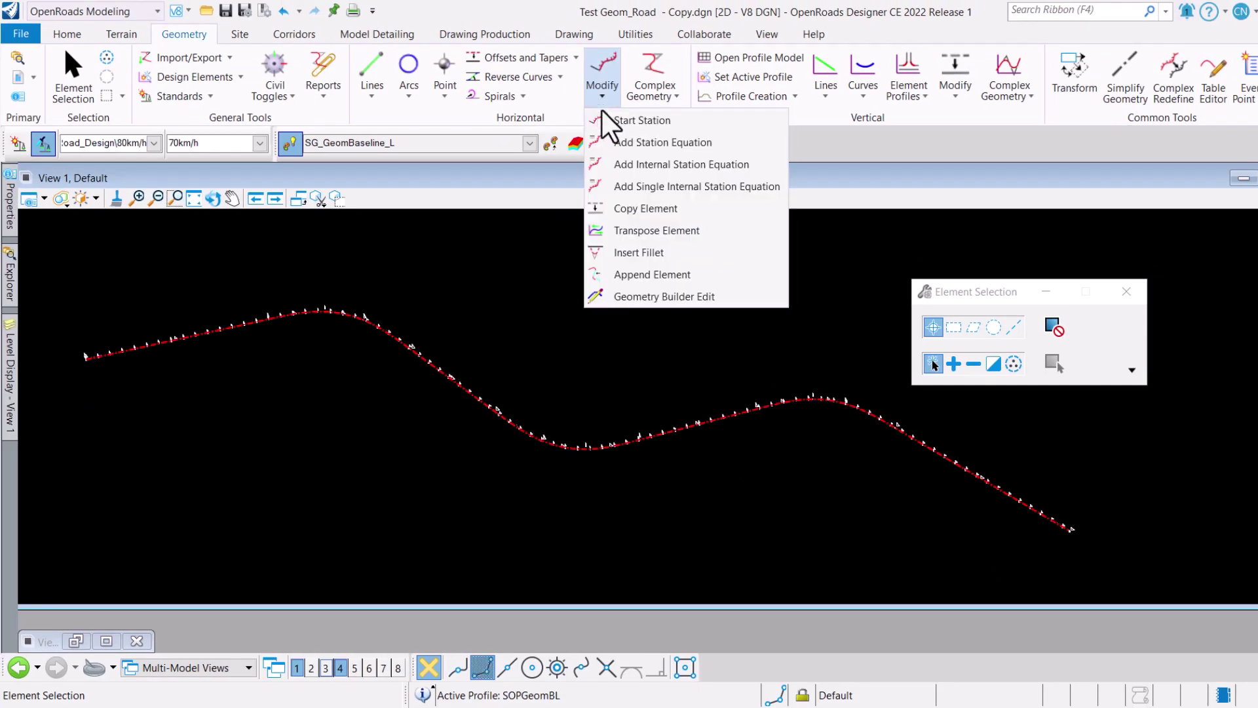
{"action": "left_click", "coordinate": [647, 229]}
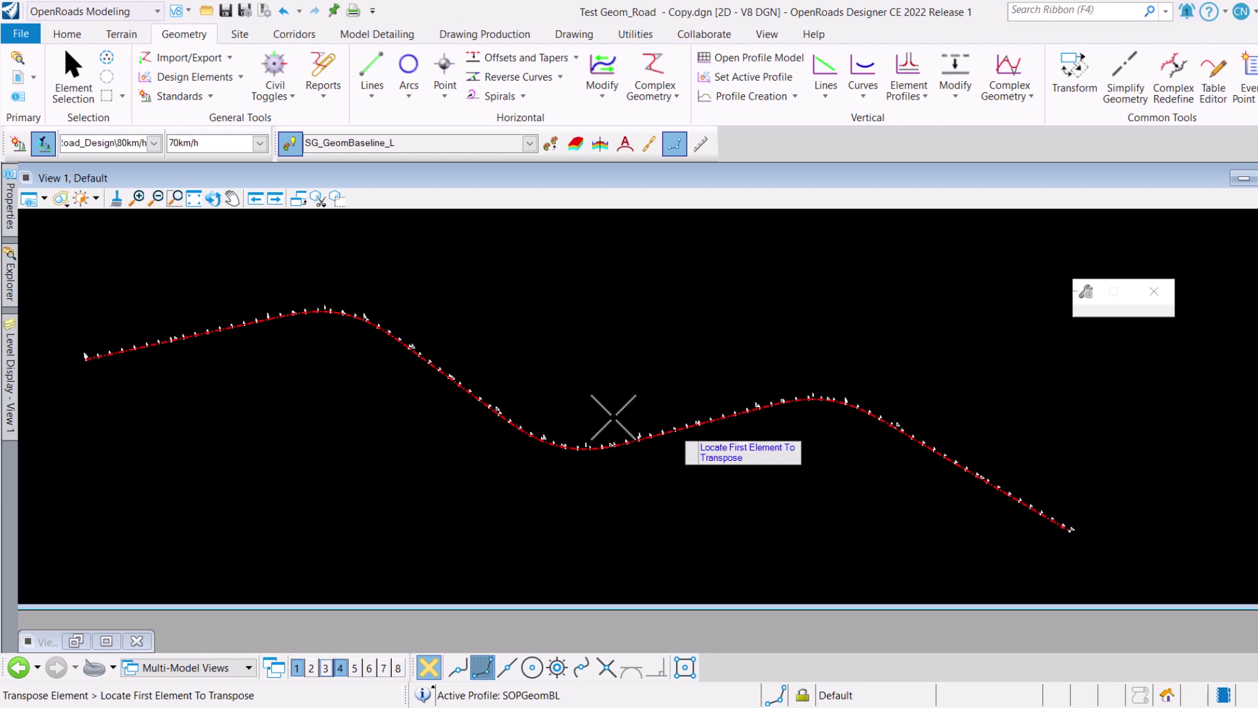
Pick the SOPGeomBL alignment and reset to complete the transpose.
{"action": "scroll", "coordinate": [671, 425], "scroll_direction": "up", "scroll_amount": 5}
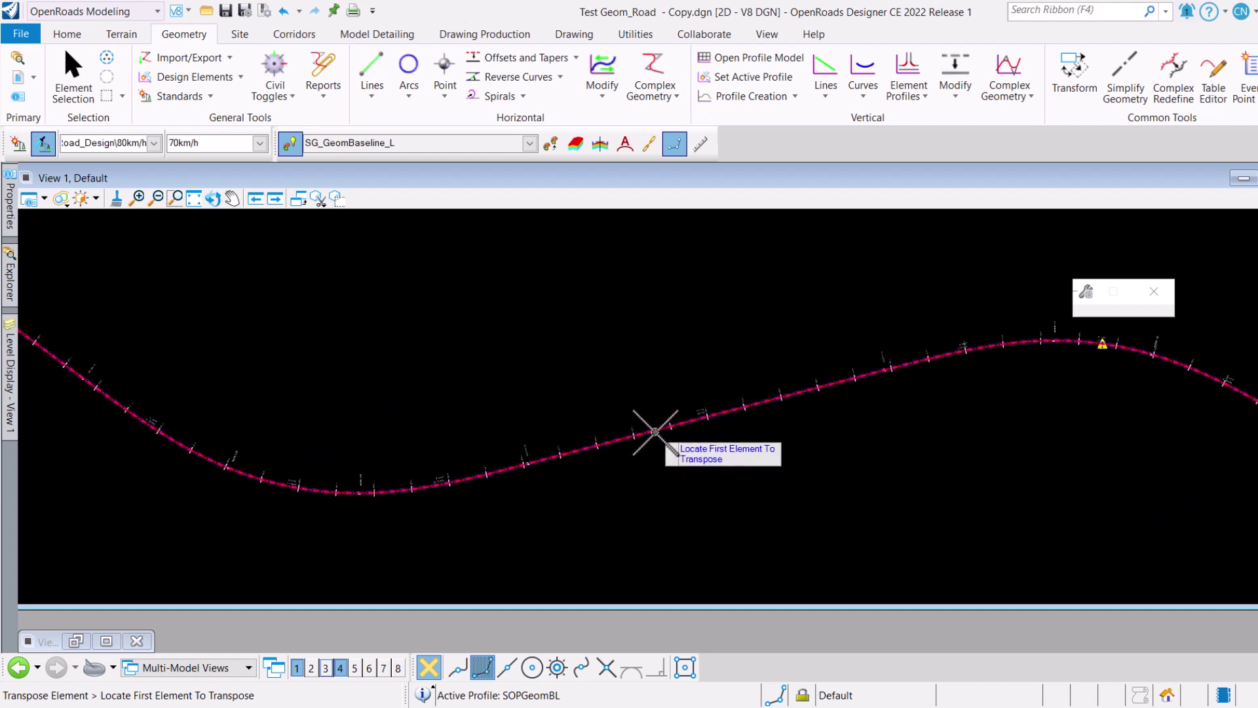
{"action": "left_click", "coordinate": [656, 431]}
{"action": "scroll", "coordinate": [655, 436], "scroll_direction": "down", "scroll_amount": 4}
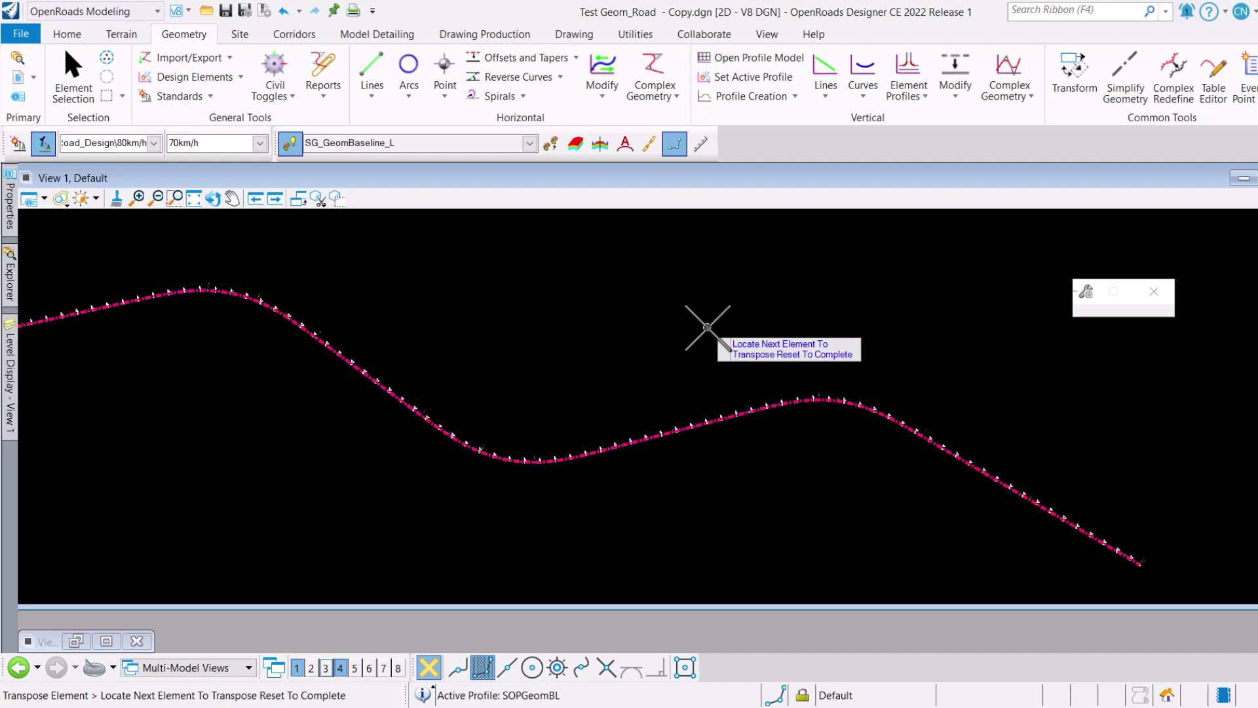
{"action": "right_click", "coordinate": [706, 327]}
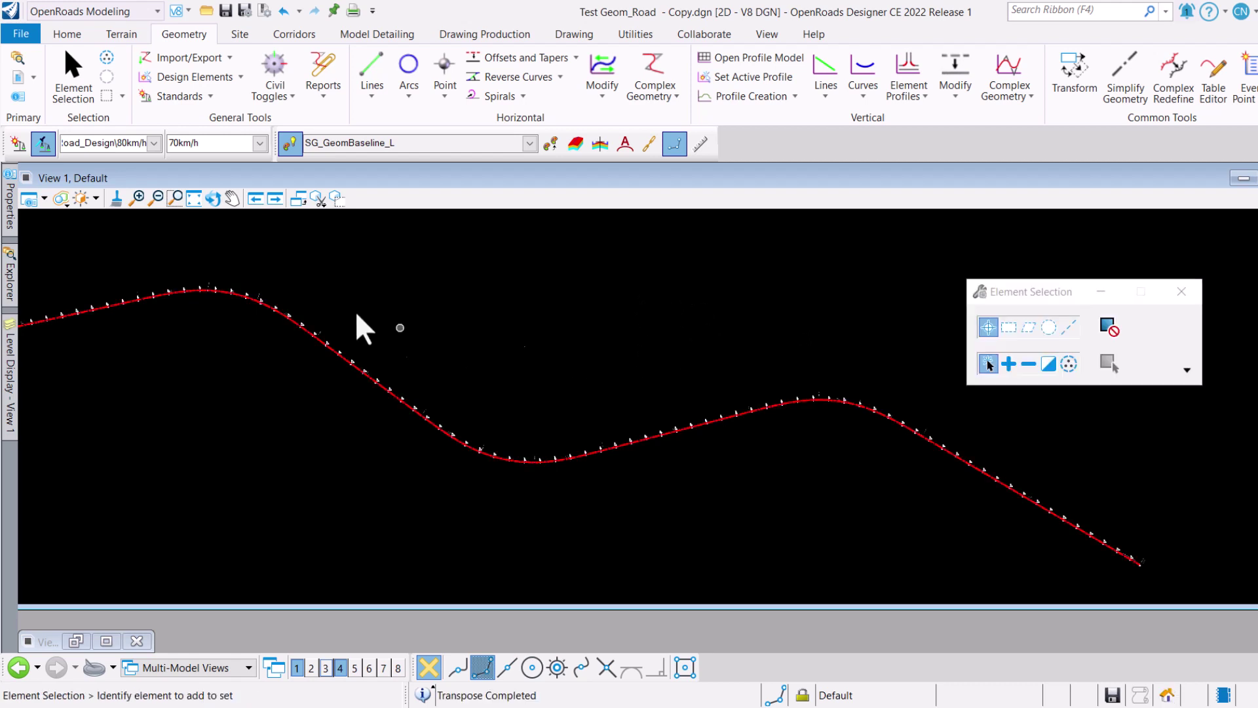
Select the reversed alignment and read its Complex Element name, SOPGeomBL1, in the tooltip.
{"action": "scroll", "coordinate": [588, 434], "scroll_direction": "up", "scroll_amount": 5}
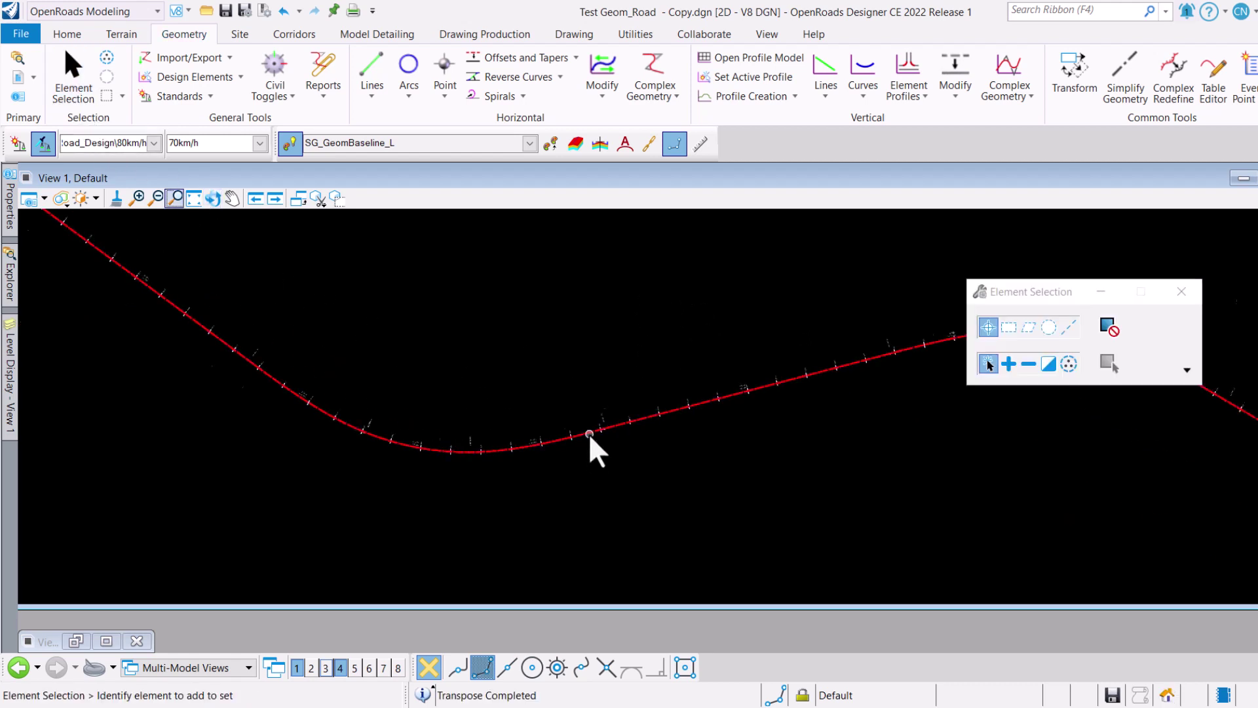
{"action": "scroll", "coordinate": [579, 435], "scroll_direction": "down", "scroll_amount": 2}
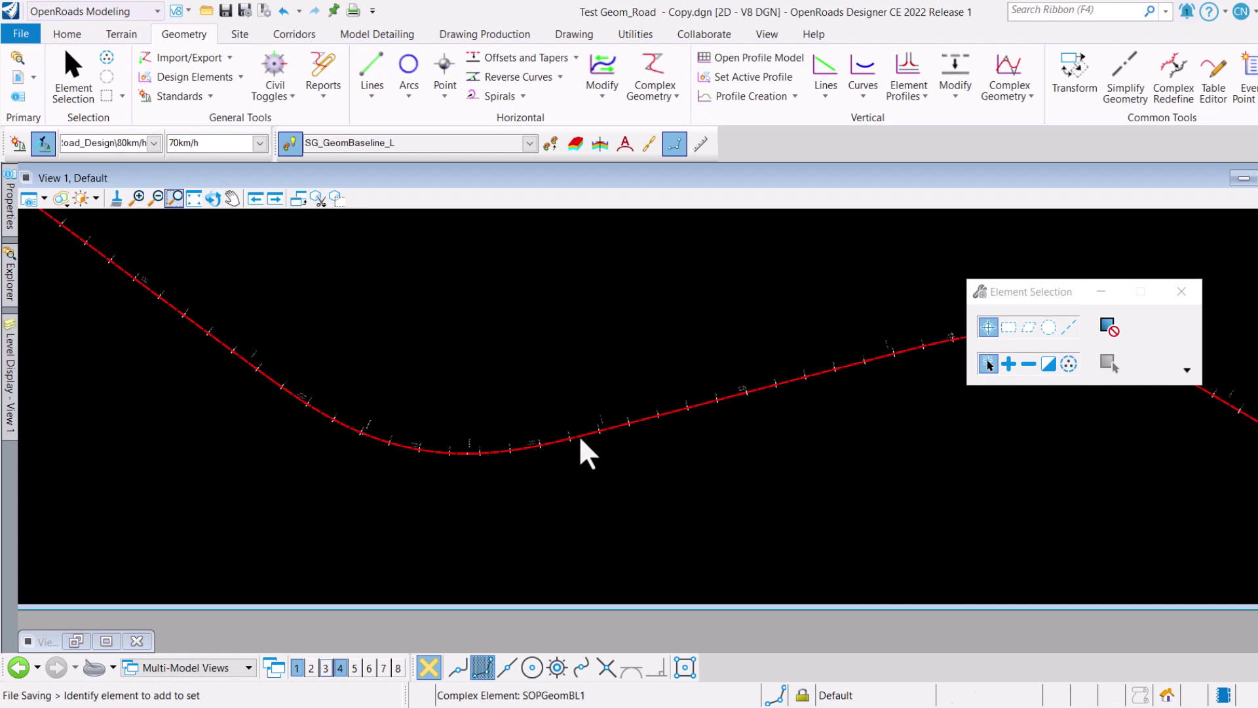
{"action": "left_click", "coordinate": [579, 435]}
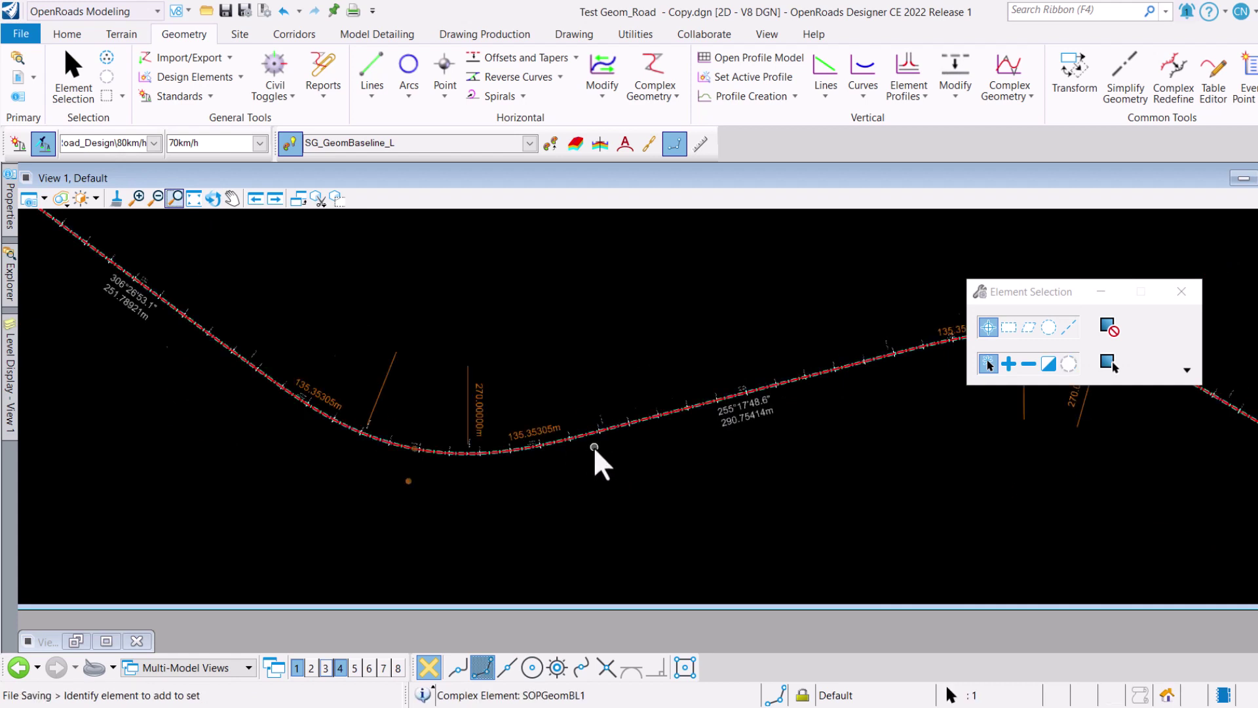
{"action": "scroll", "coordinate": [592, 447], "scroll_direction": "up", "scroll_amount": 1}
{"action": "mouse_move", "coordinate": [579, 430]}
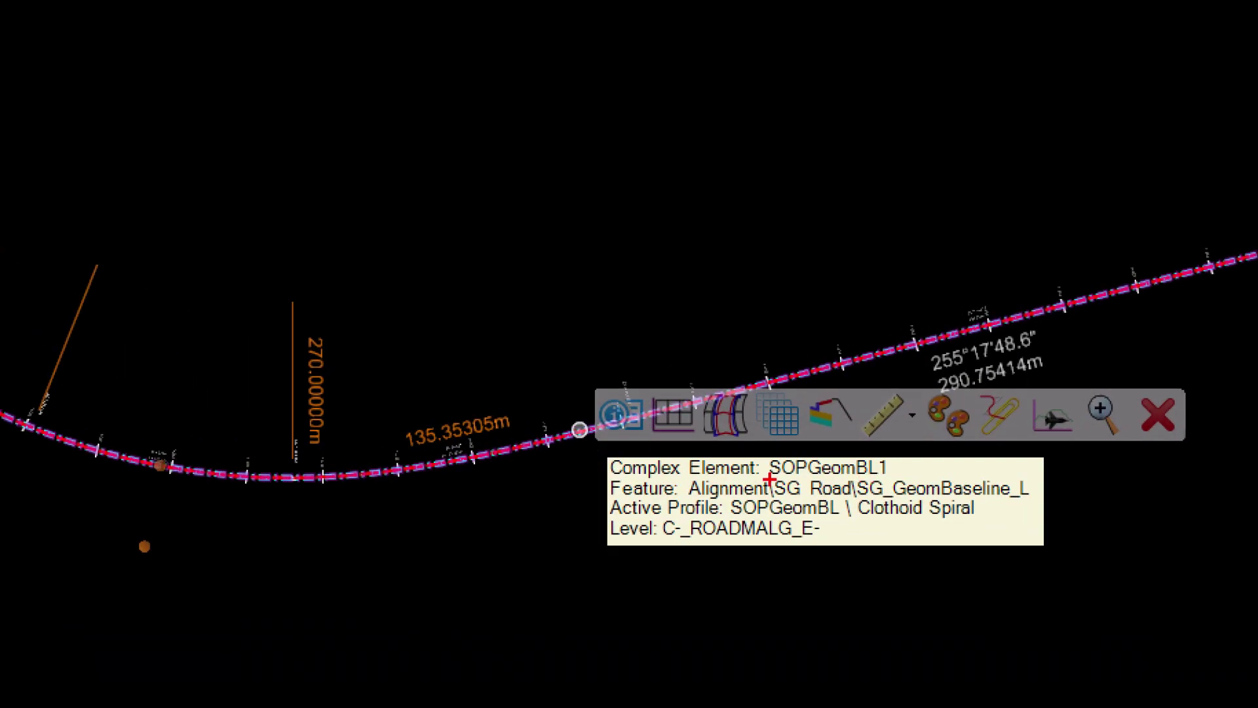
Pan and reselect the alignment to show its 255°17'48.6" bearing and 290.75414 m tangent labels.
{"action": "left_click_drag", "start_coordinate": [757, 478], "coordinate": [885, 474]}
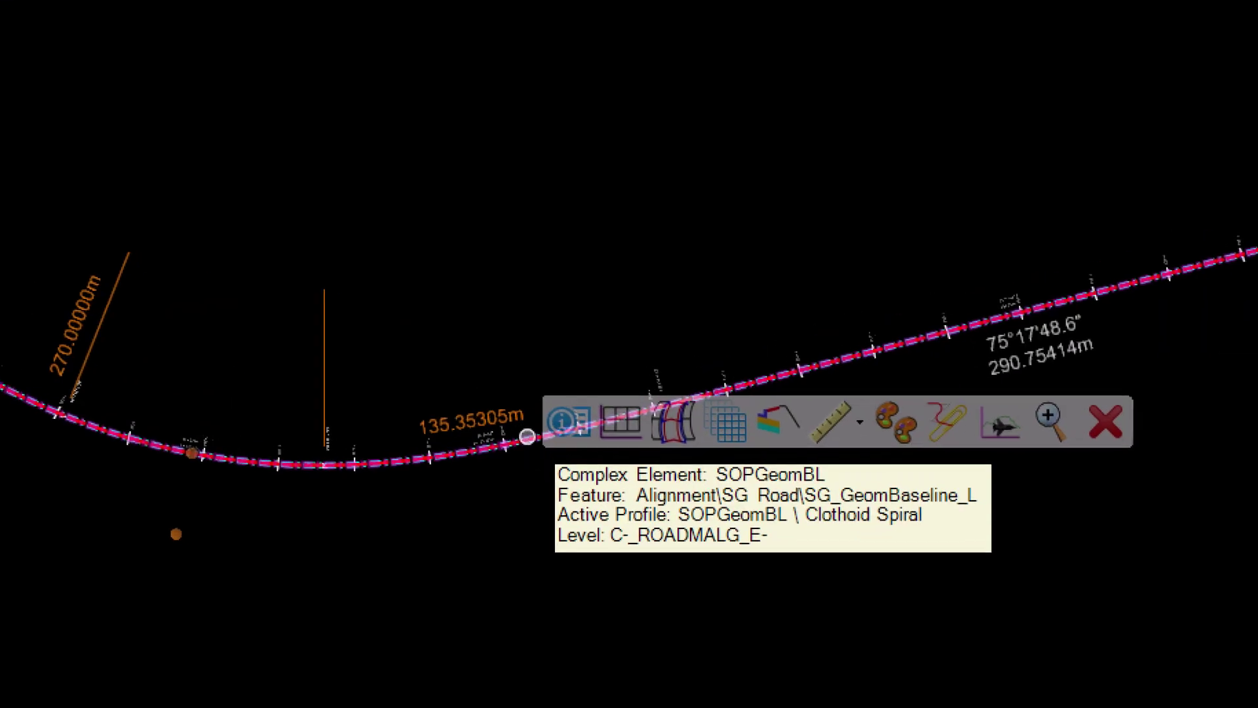
{"action": "left_click_drag", "start_coordinate": [722, 486], "coordinate": [804, 486]}
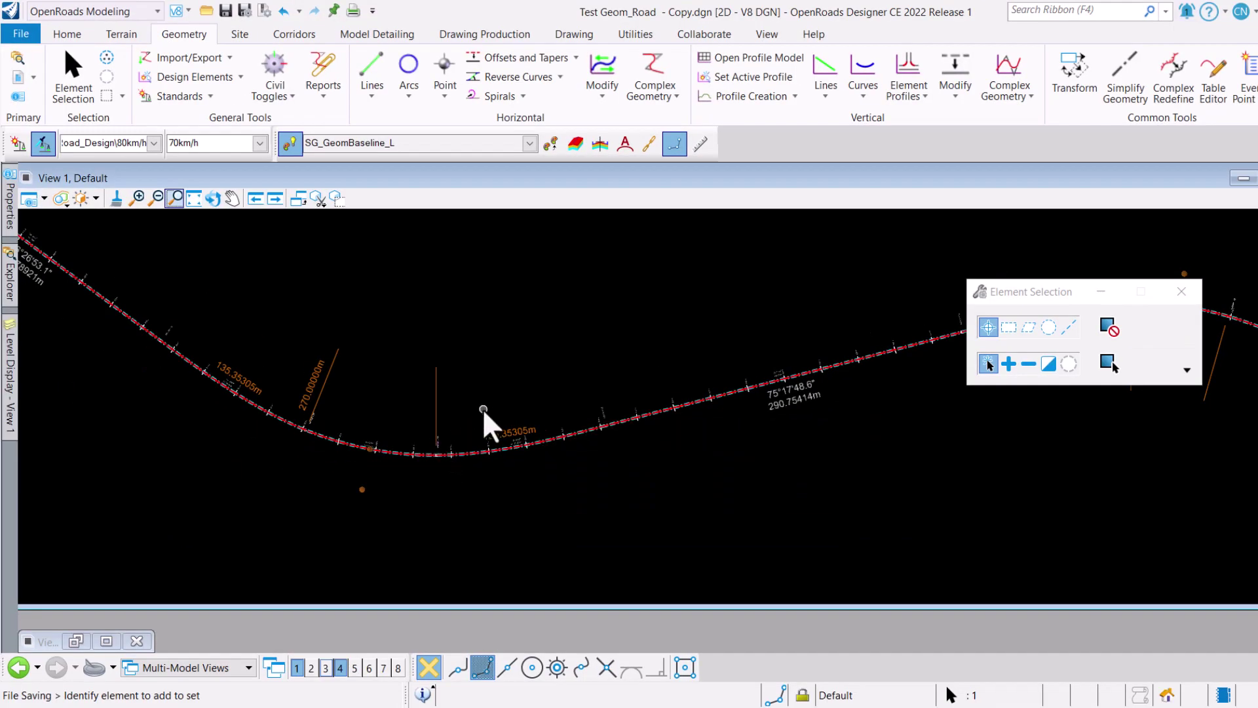
{"action": "mouse_move", "coordinate": [547, 440]}
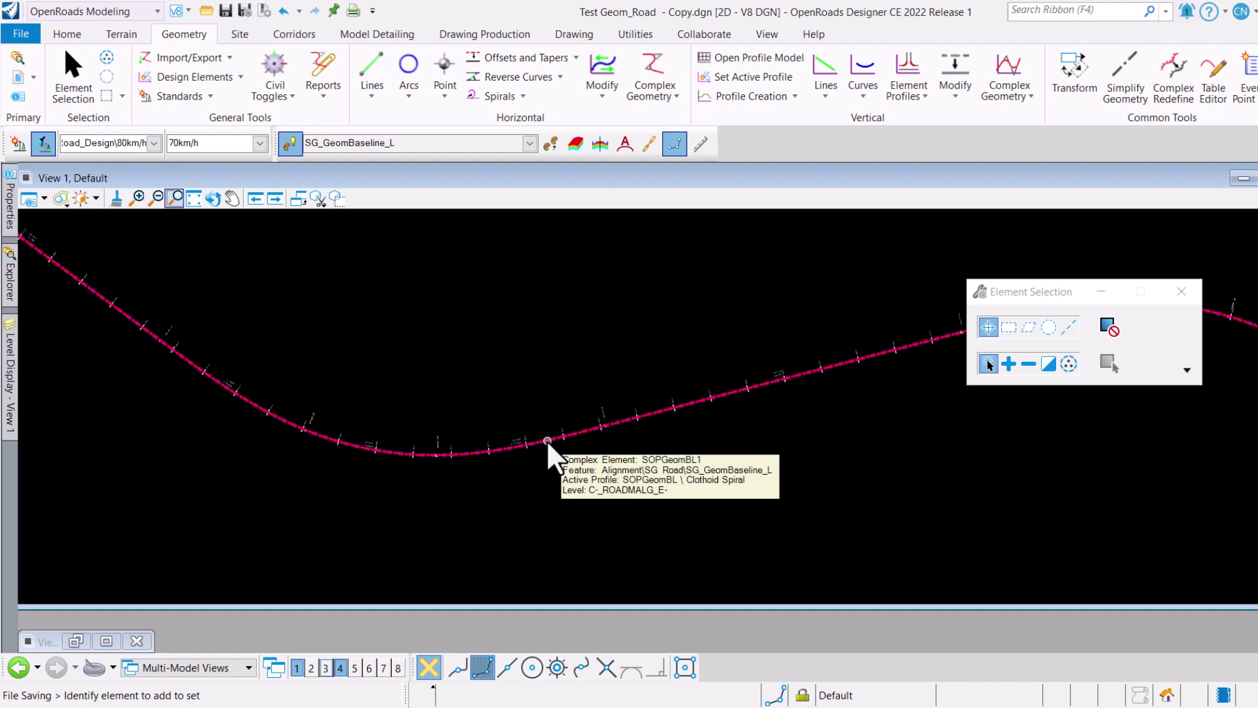
{"action": "left_click", "coordinate": [547, 439]}
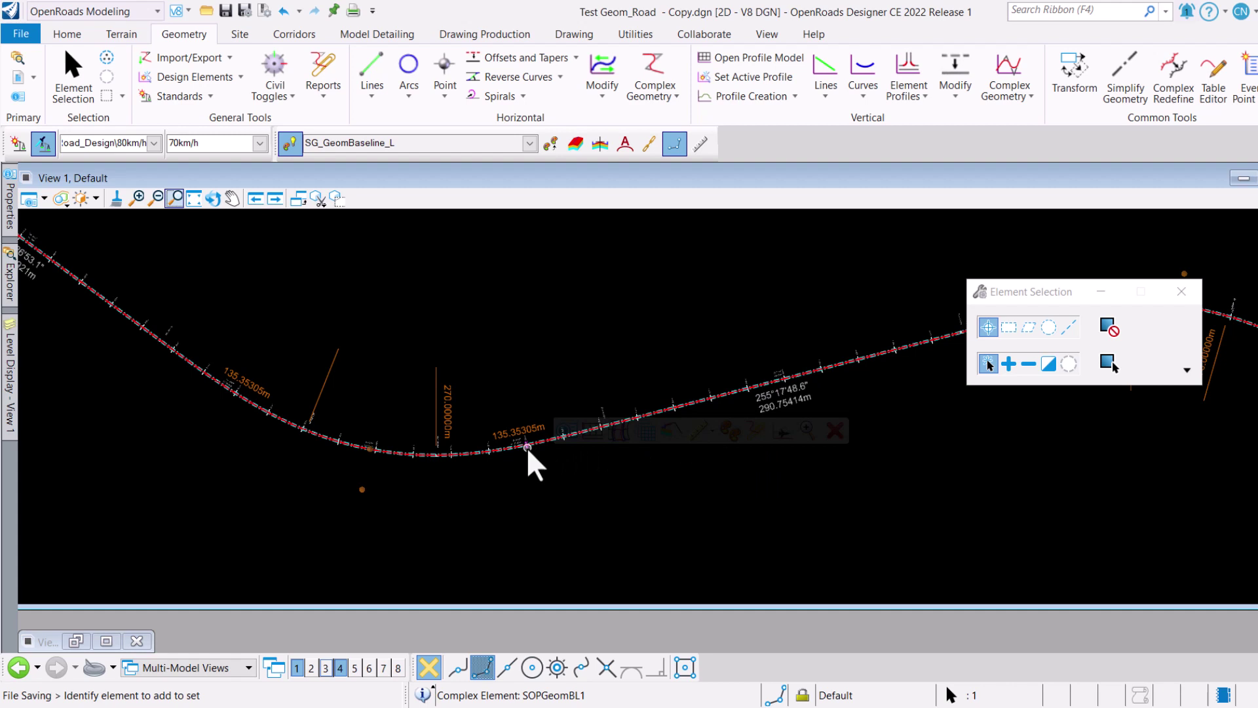
{"action": "mouse_move", "coordinate": [545, 442]}
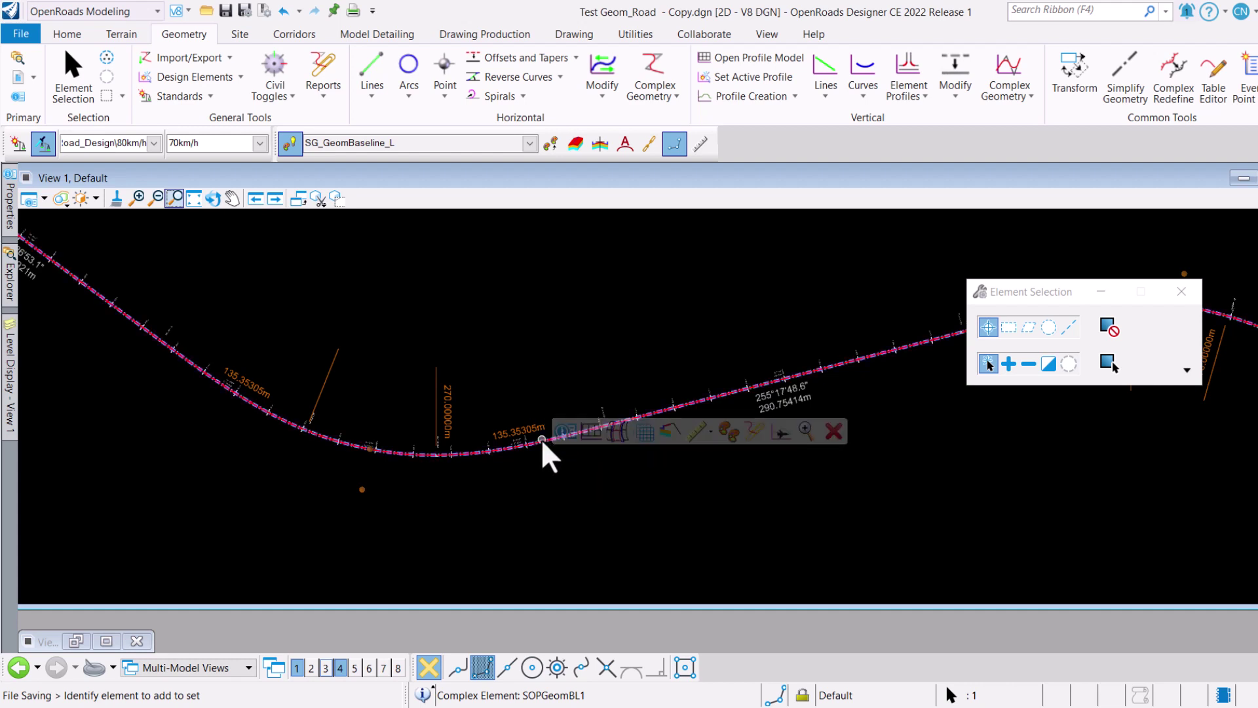
Open Explorer and expand OpenRoads Model > Alignments.
{"action": "left_click", "coordinate": [16, 62]}
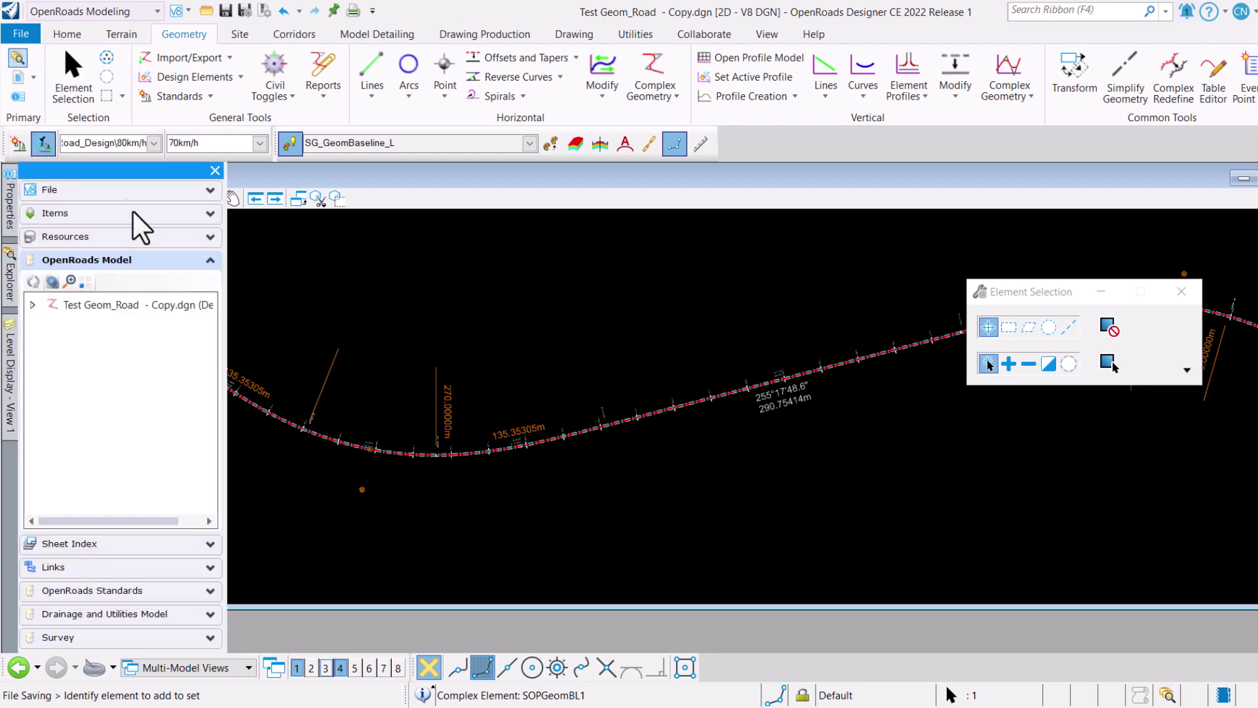
{"action": "left_click", "coordinate": [149, 262]}
{"action": "left_click", "coordinate": [131, 261]}
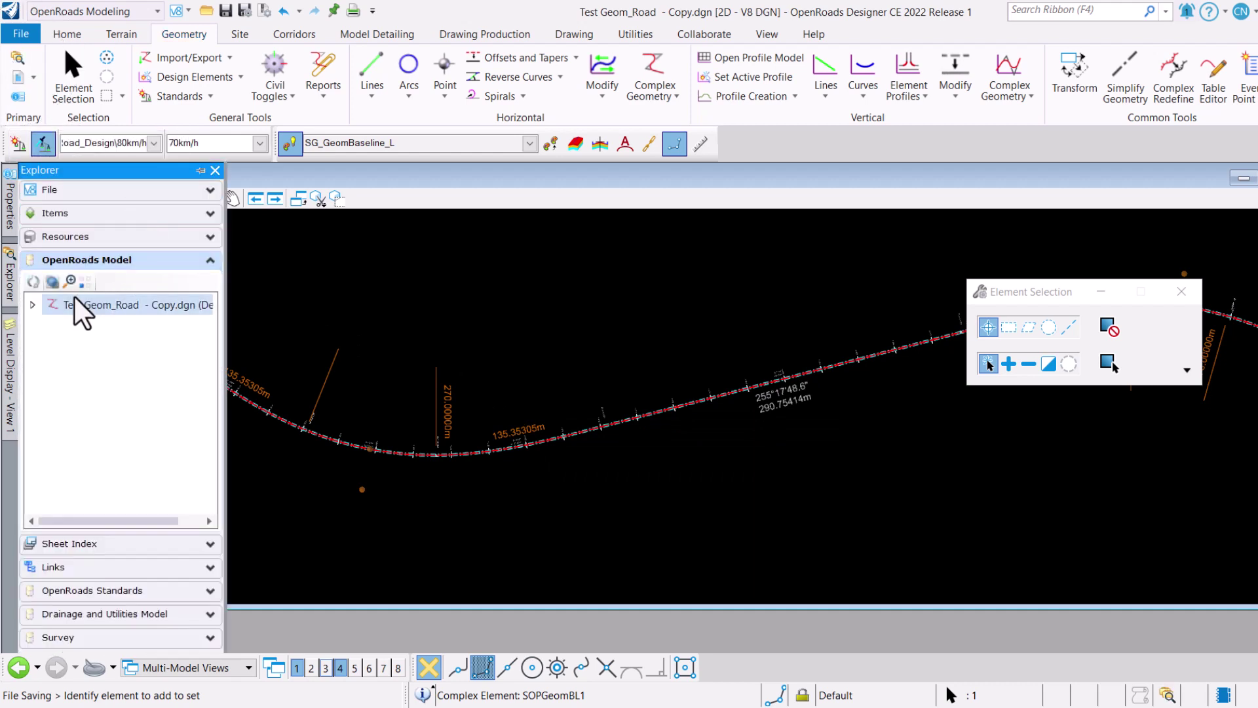
{"action": "left_click", "coordinate": [125, 327]}
{"action": "left_click", "coordinate": [50, 325]}
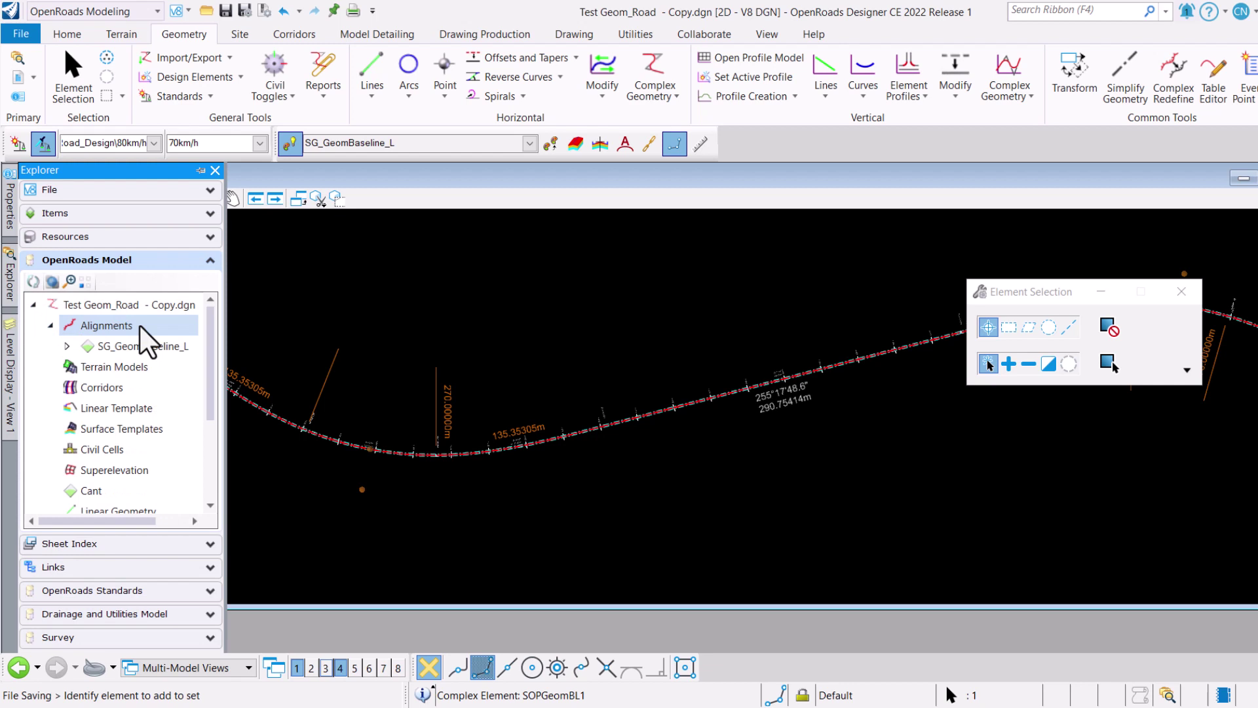
Expand SG_GeomBaseline_L, widen the panel and select Complex Element: SOPGeomBL.
{"action": "left_click", "coordinate": [82, 346]}
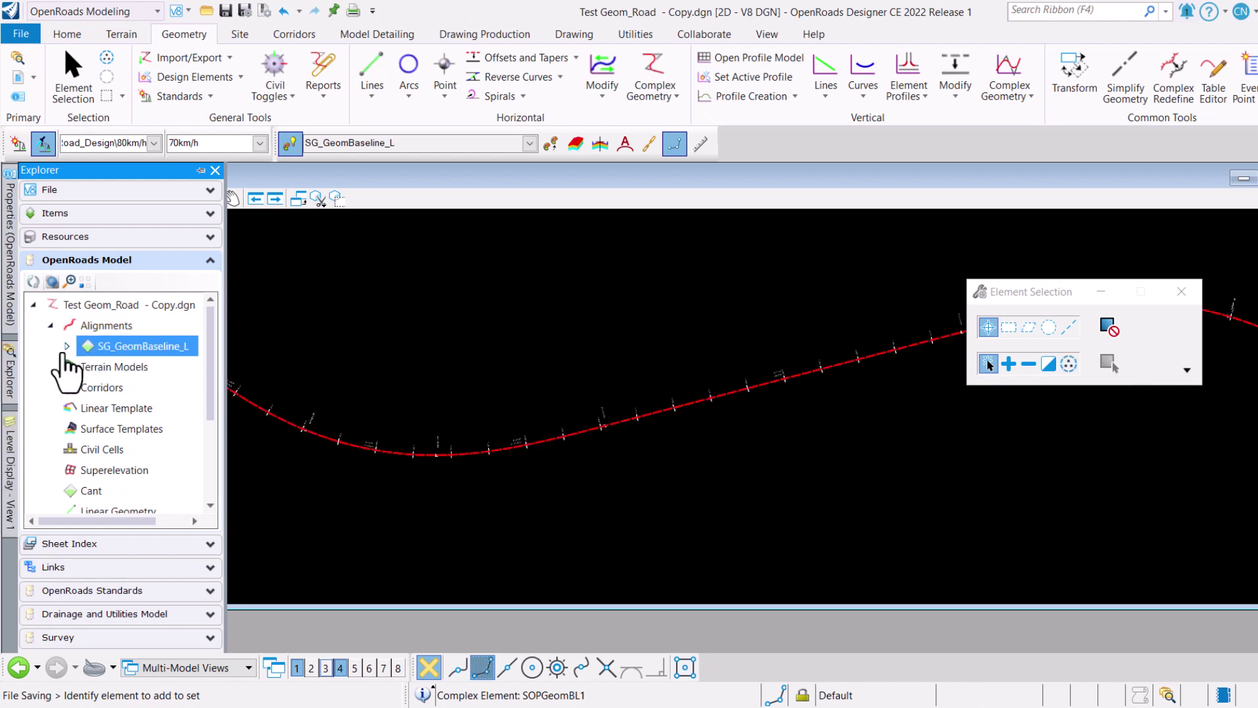
{"action": "left_click", "coordinate": [67, 346]}
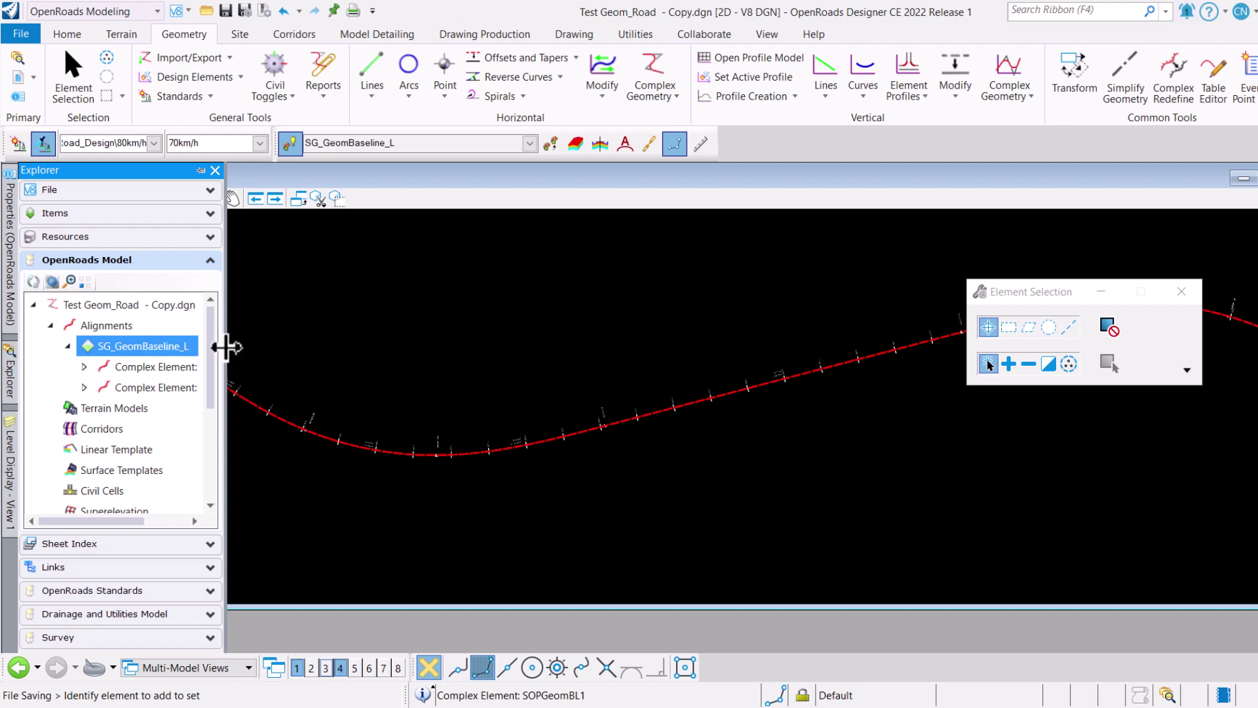
{"action": "left_click_drag", "start_coordinate": [226, 343], "coordinate": [304, 347]}
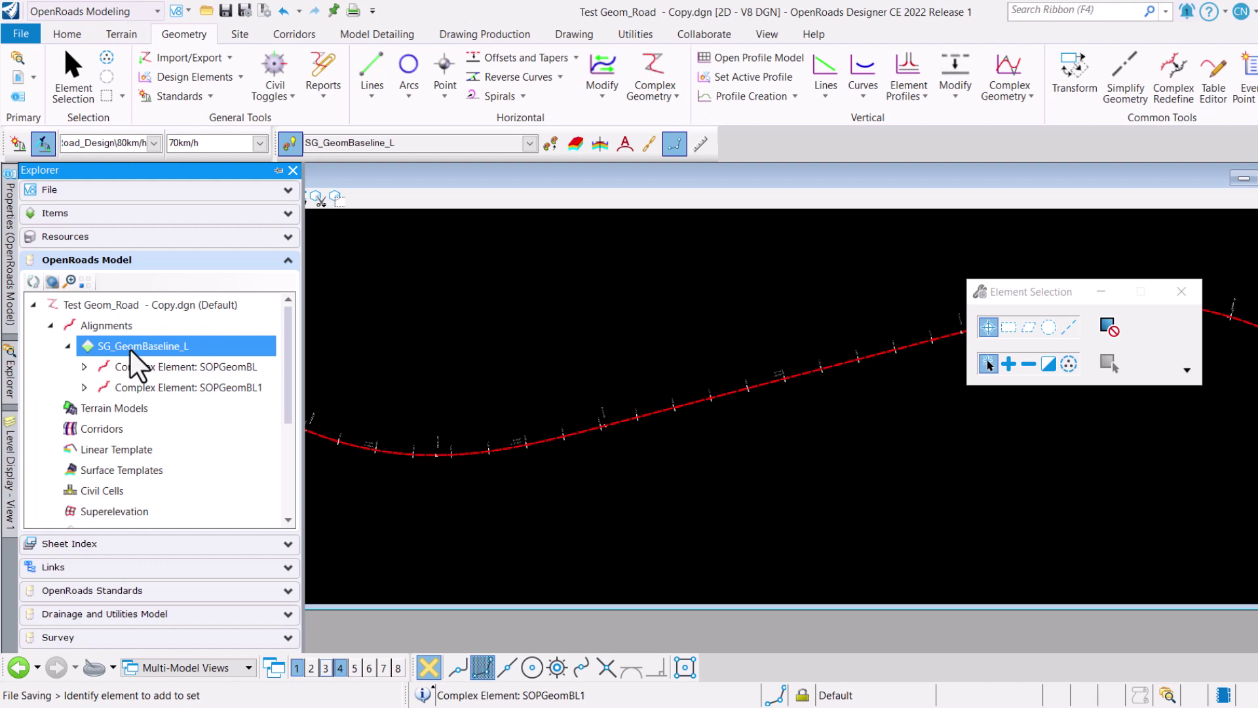
{"action": "left_click", "coordinate": [161, 368]}
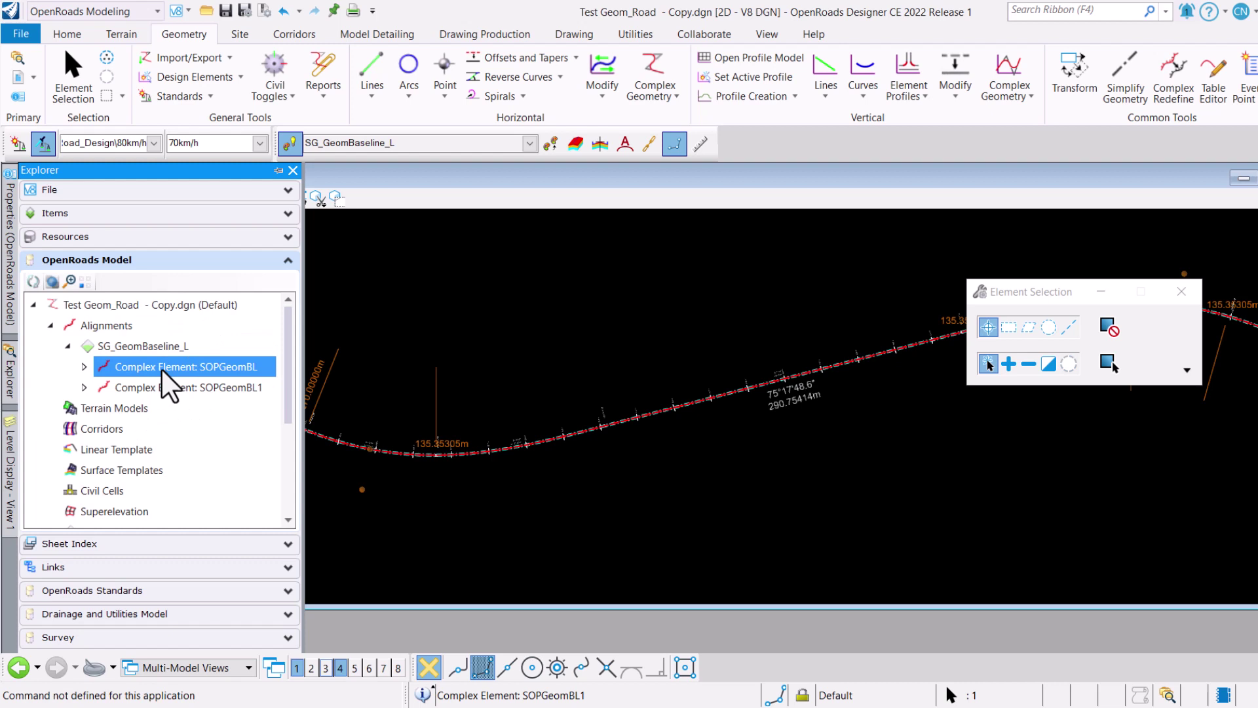
Delete Complex Element: SOPGeomBL from Explorer and select the remaining SOPGeomBL1 alignment.
{"action": "right_click", "coordinate": [147, 367]}
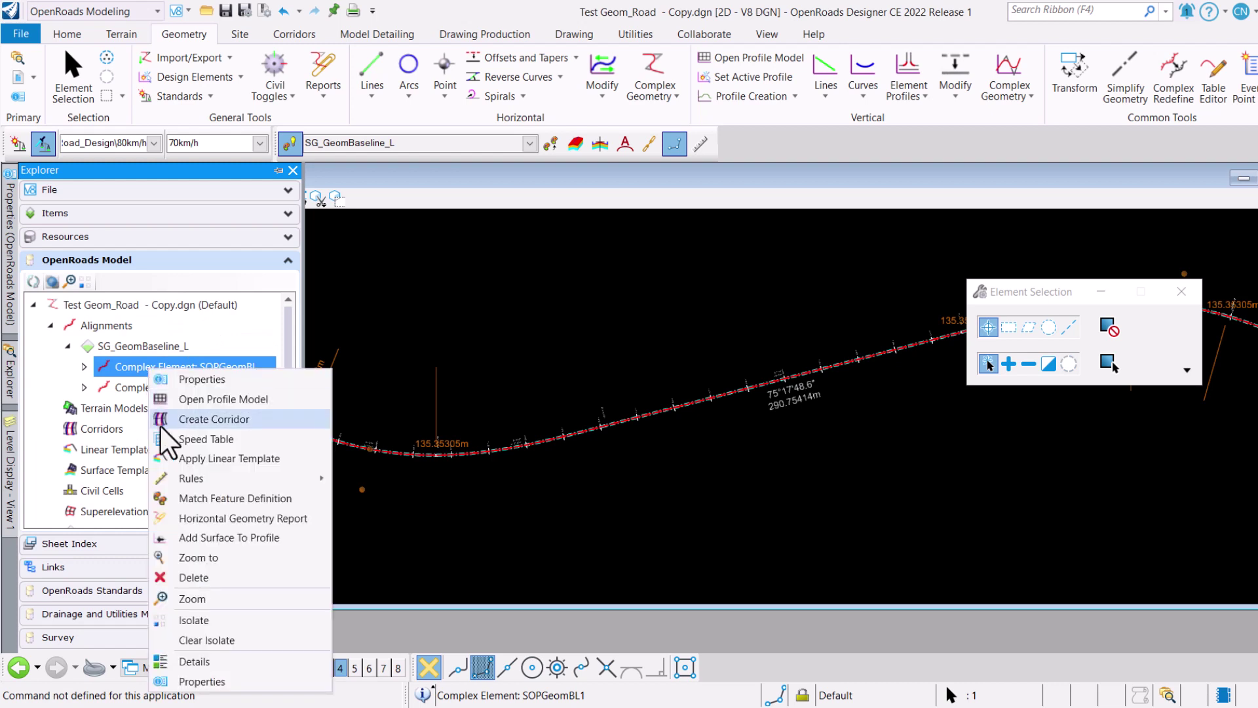
{"action": "left_click", "coordinate": [191, 572]}
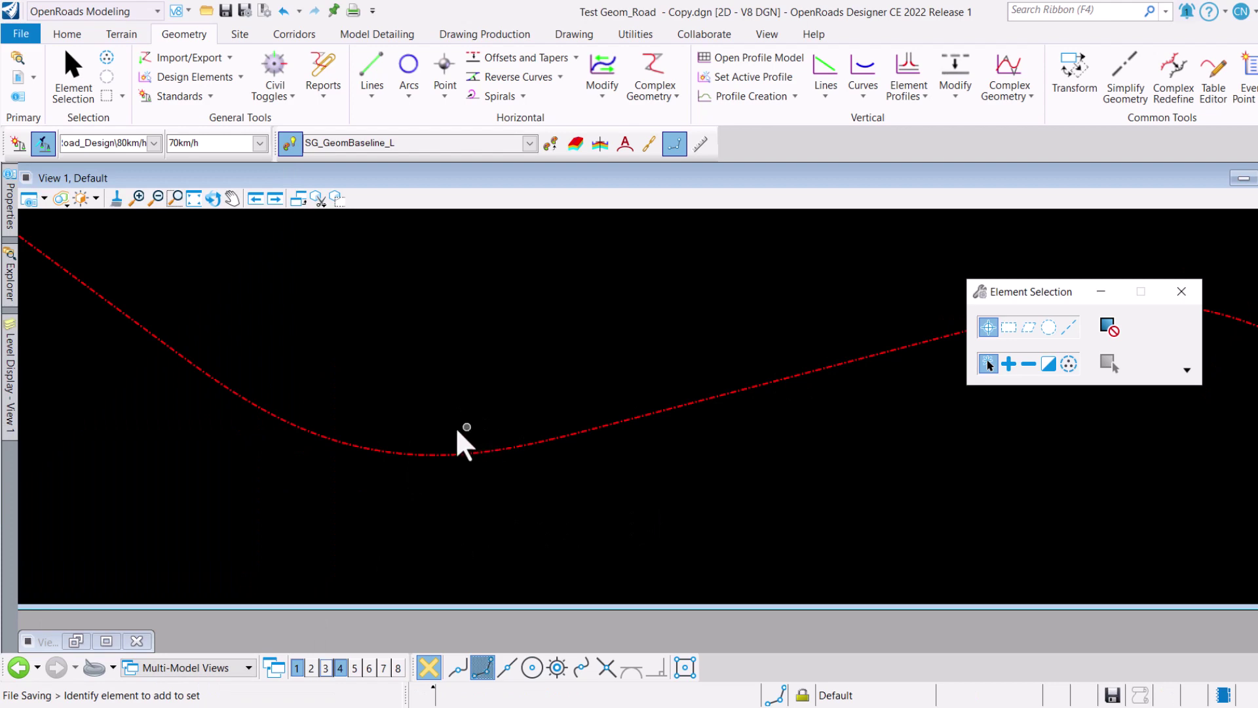
{"action": "left_click", "coordinate": [413, 452]}
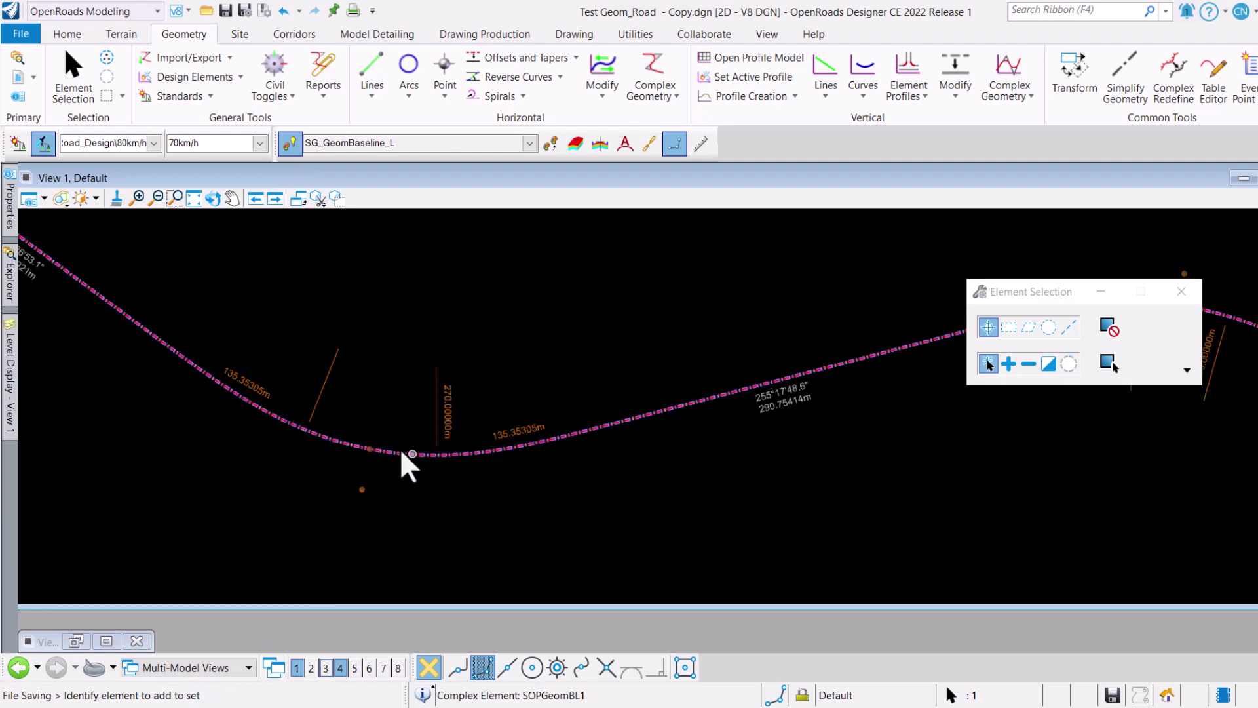
{"action": "mouse_move", "coordinate": [399, 450]}
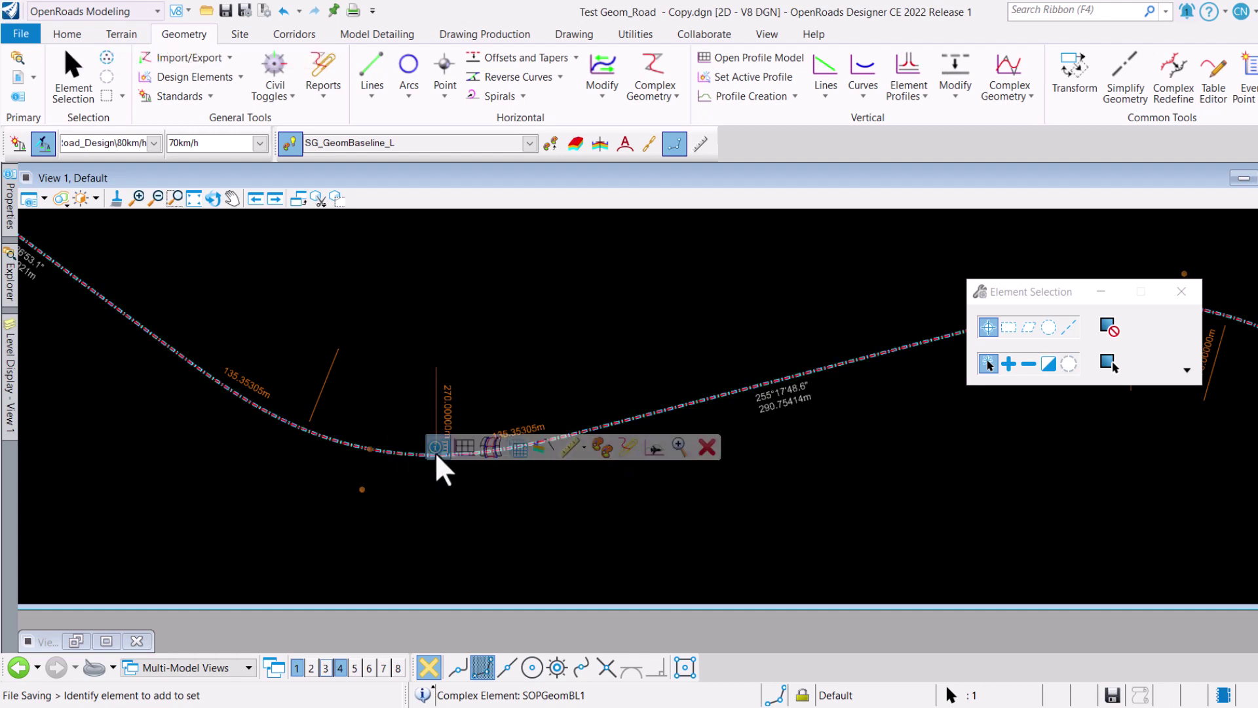
Open View 3 with the SOPGeomBL1 profile model and pan to fit the profile.
{"action": "left_click", "coordinate": [464, 449]}
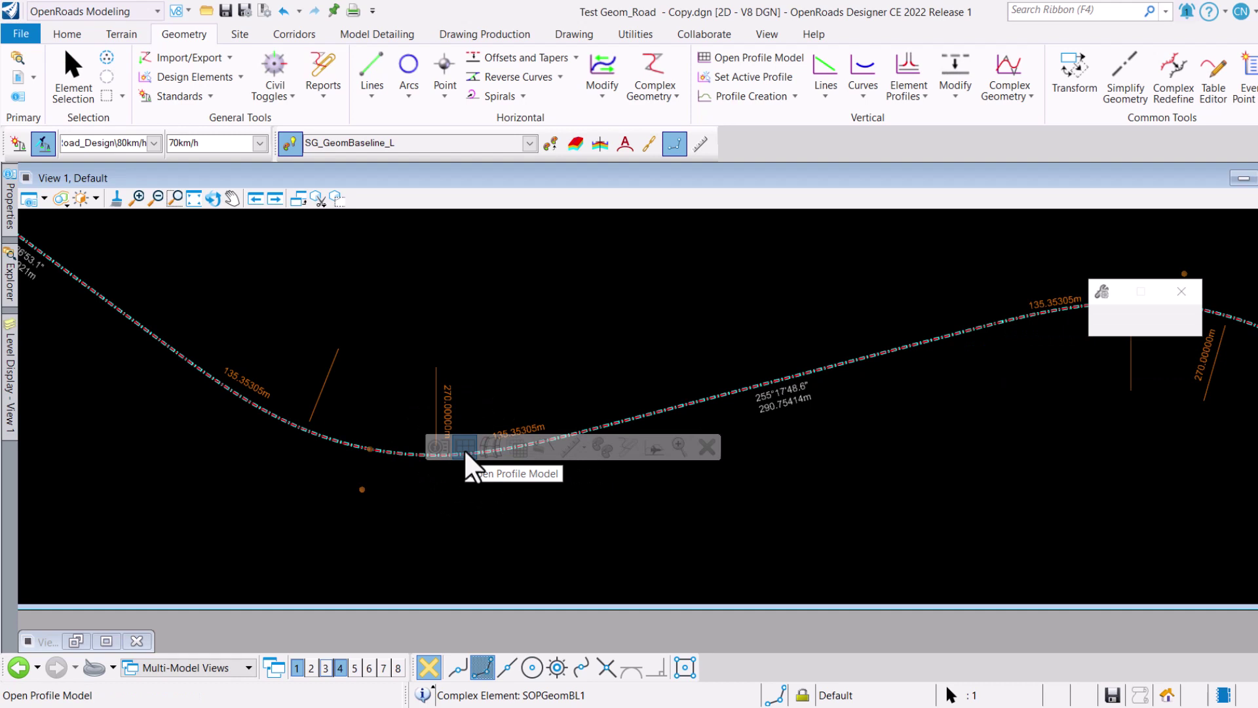
{"action": "left_click", "coordinate": [326, 668]}
{"action": "left_click", "coordinate": [708, 392]}
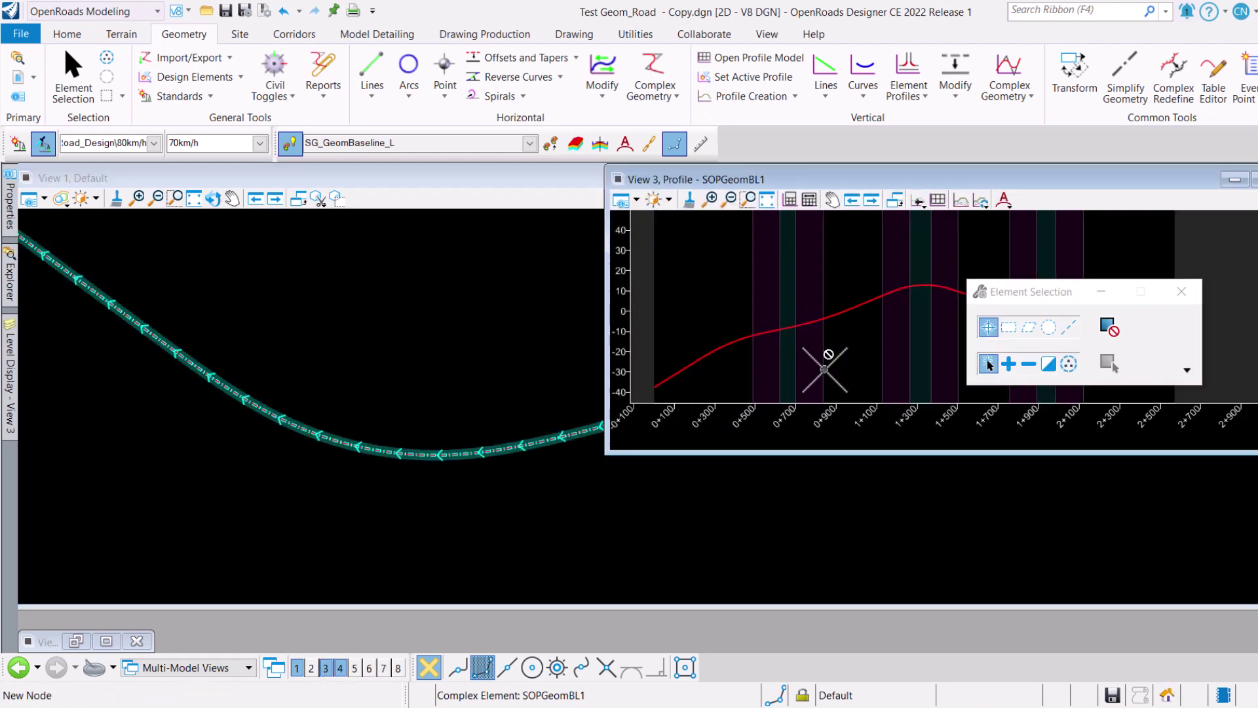
{"action": "middle_click_drag", "start_coordinate": [897, 388], "coordinate": [911, 357]}
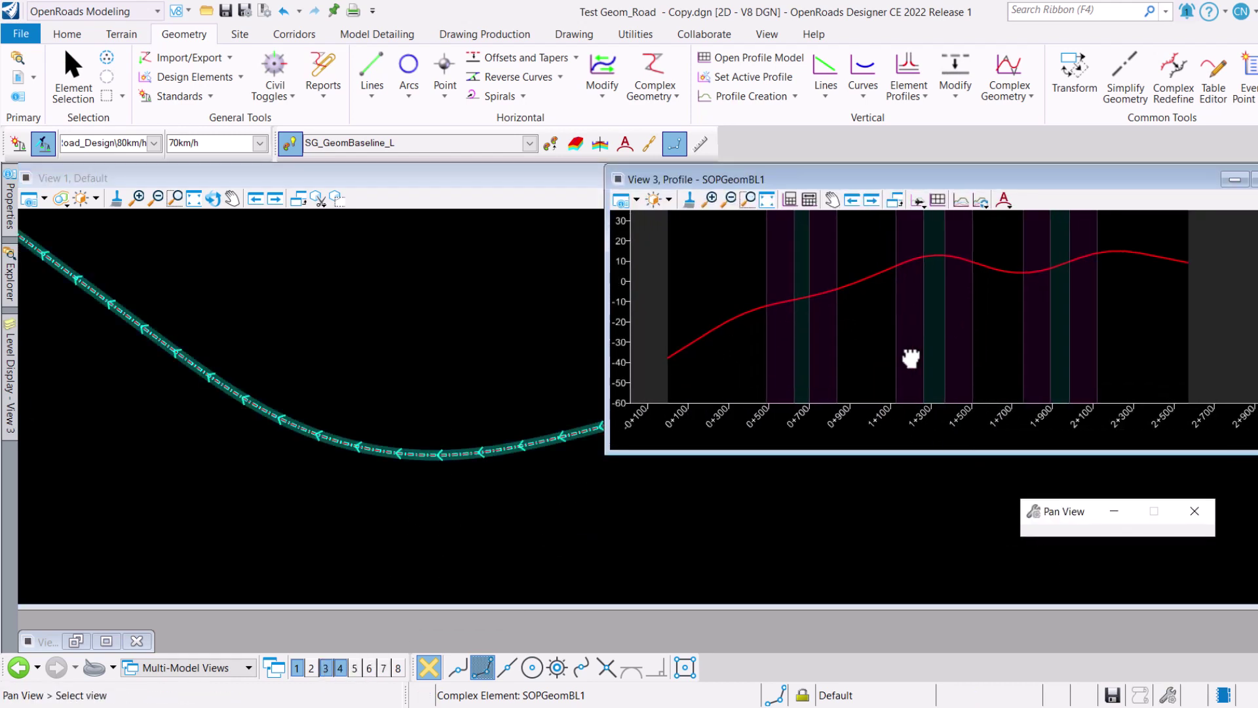
{"action": "key", "text": "Escape"}
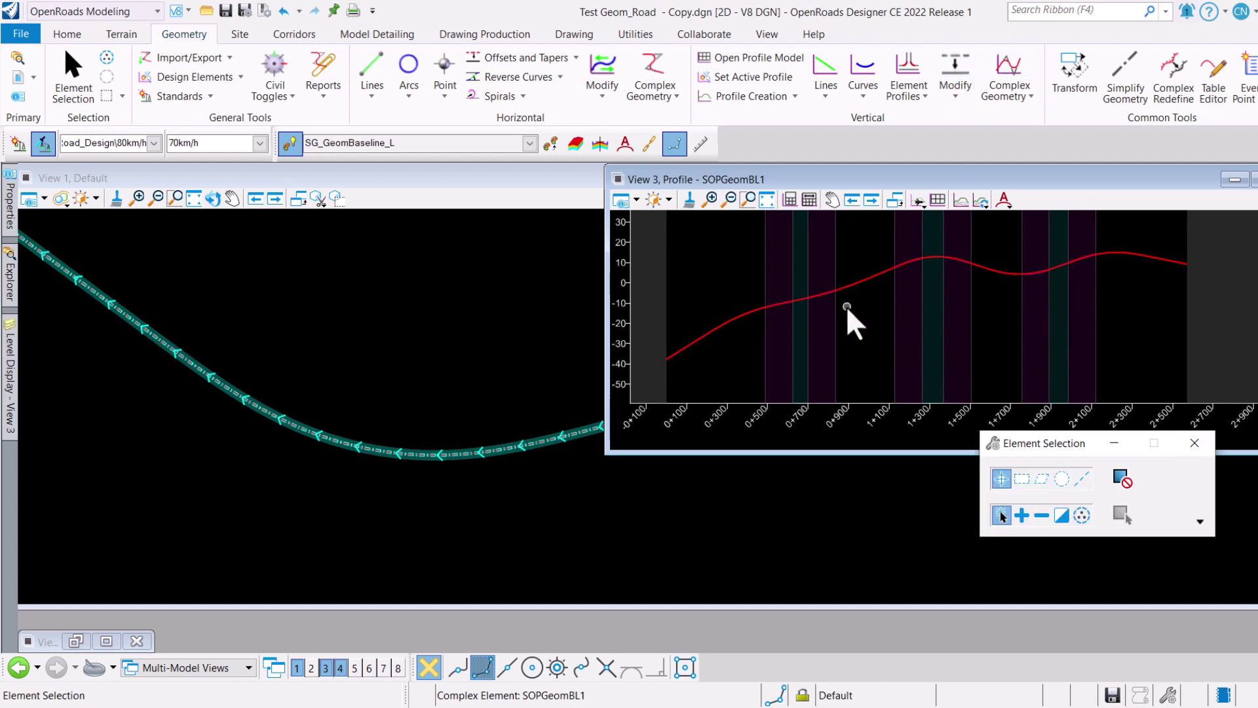
Select the profile to confirm SOPGeomBL is active, then clear it and pan the plan.
{"action": "left_click", "coordinate": [839, 289]}
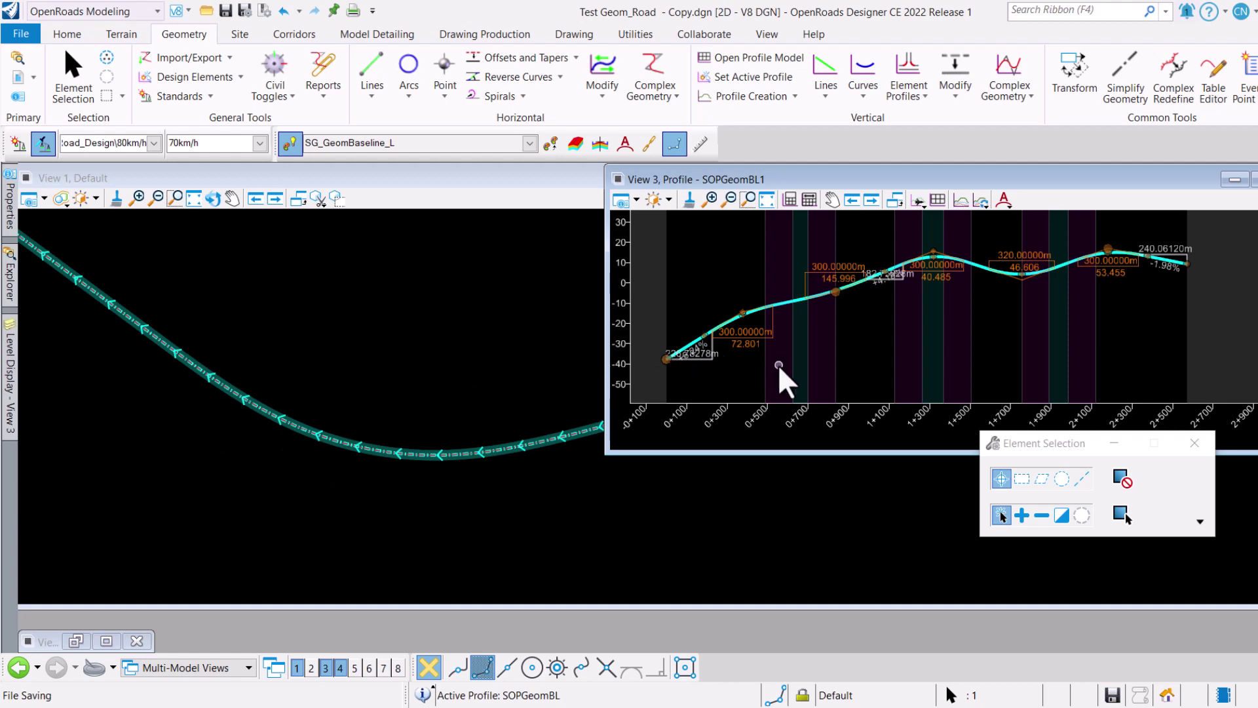
{"action": "left_click", "coordinate": [499, 372]}
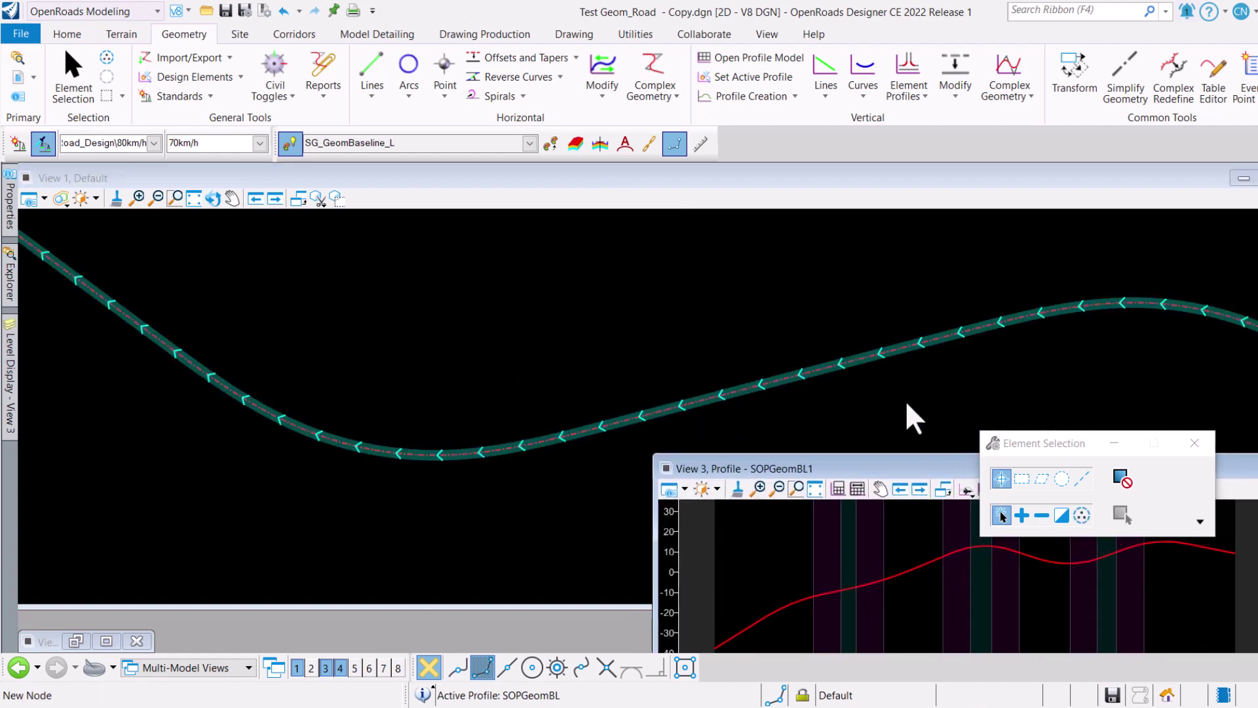
{"action": "scroll", "coordinate": [357, 342], "scroll_direction": "up", "scroll_amount": 5}
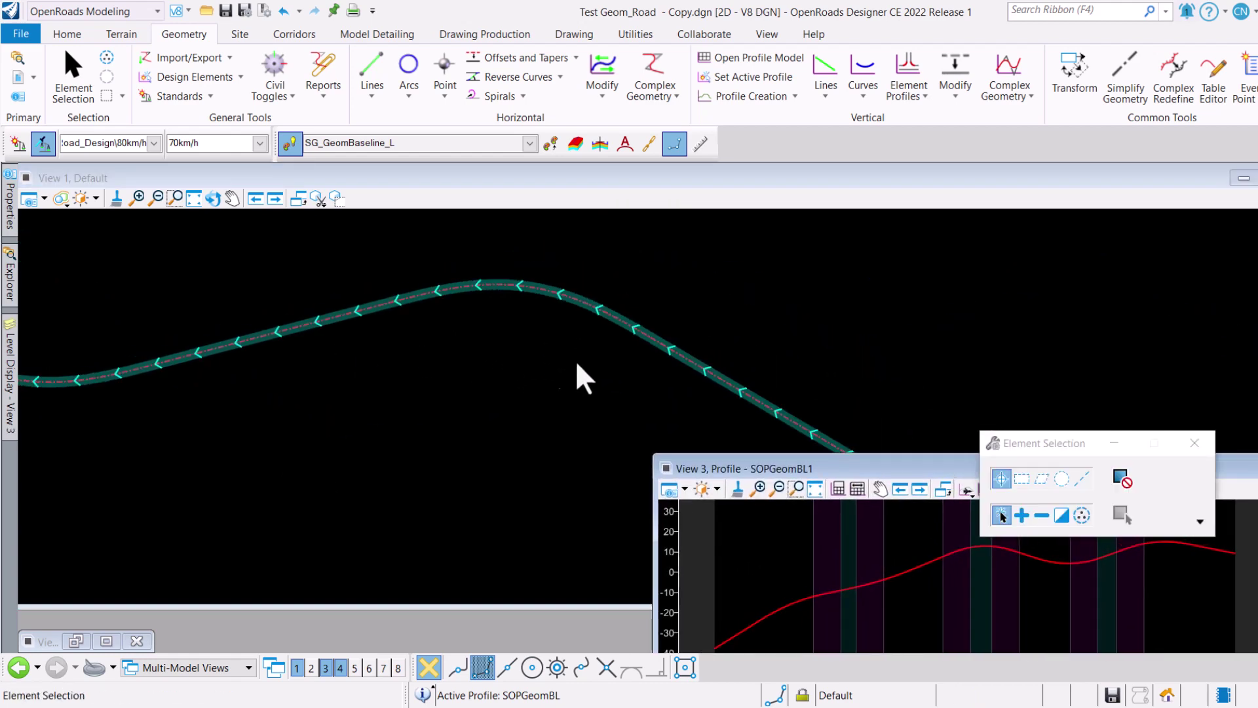
{"action": "middle_click_drag", "start_coordinate": [583, 379], "coordinate": [631, 359]}
{"action": "key", "text": "Escape"}
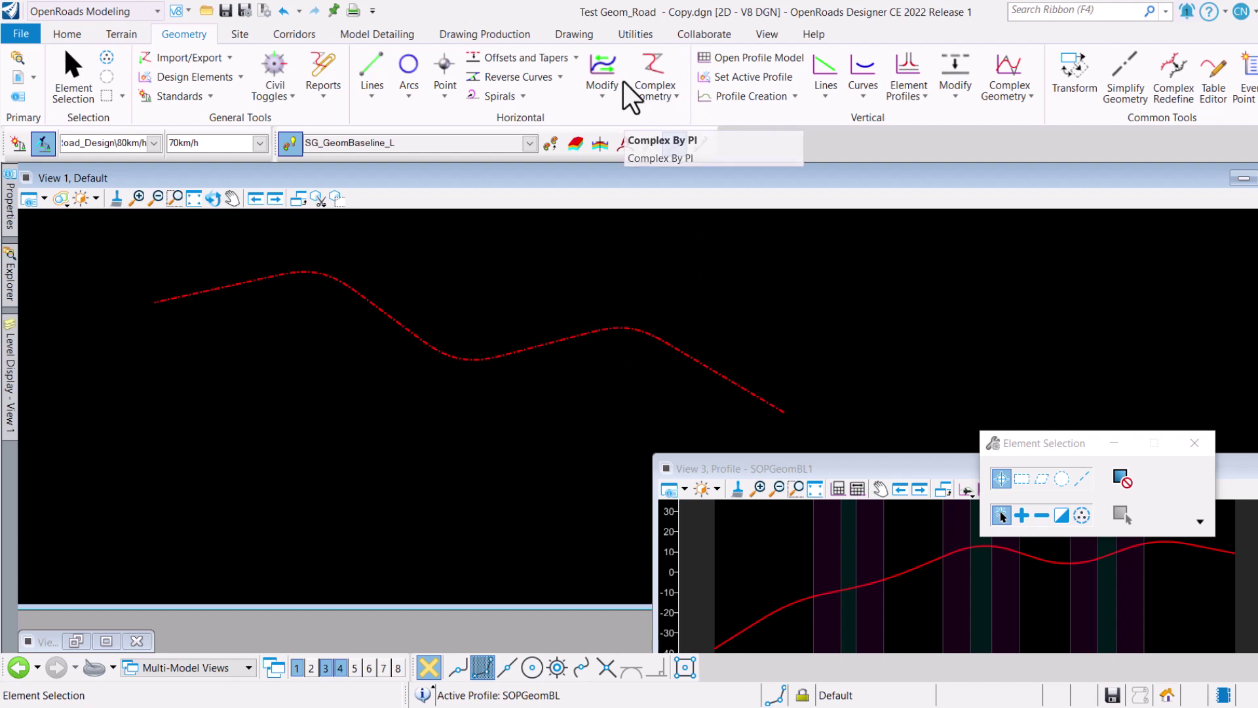
Annotate the reversed alignment with stationing from POB 0+000.000 to POE 2+570.792.
{"action": "left_click", "coordinate": [497, 35]}
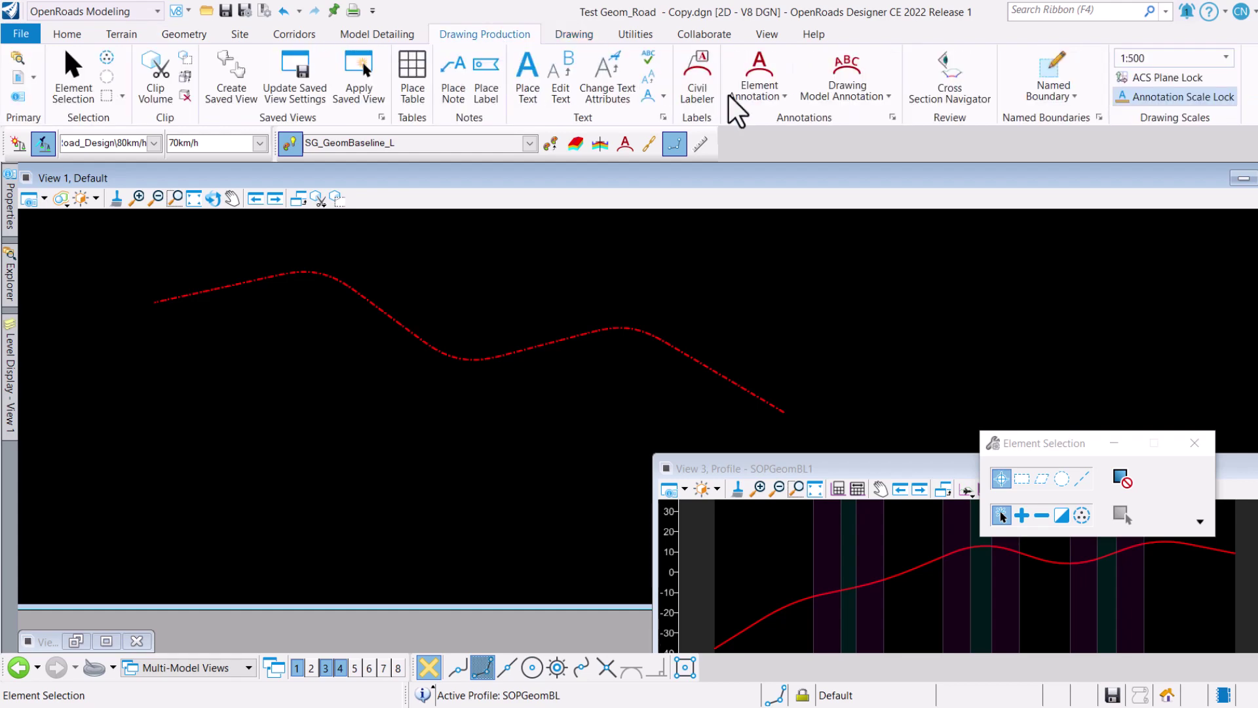
{"action": "left_click", "coordinate": [763, 96]}
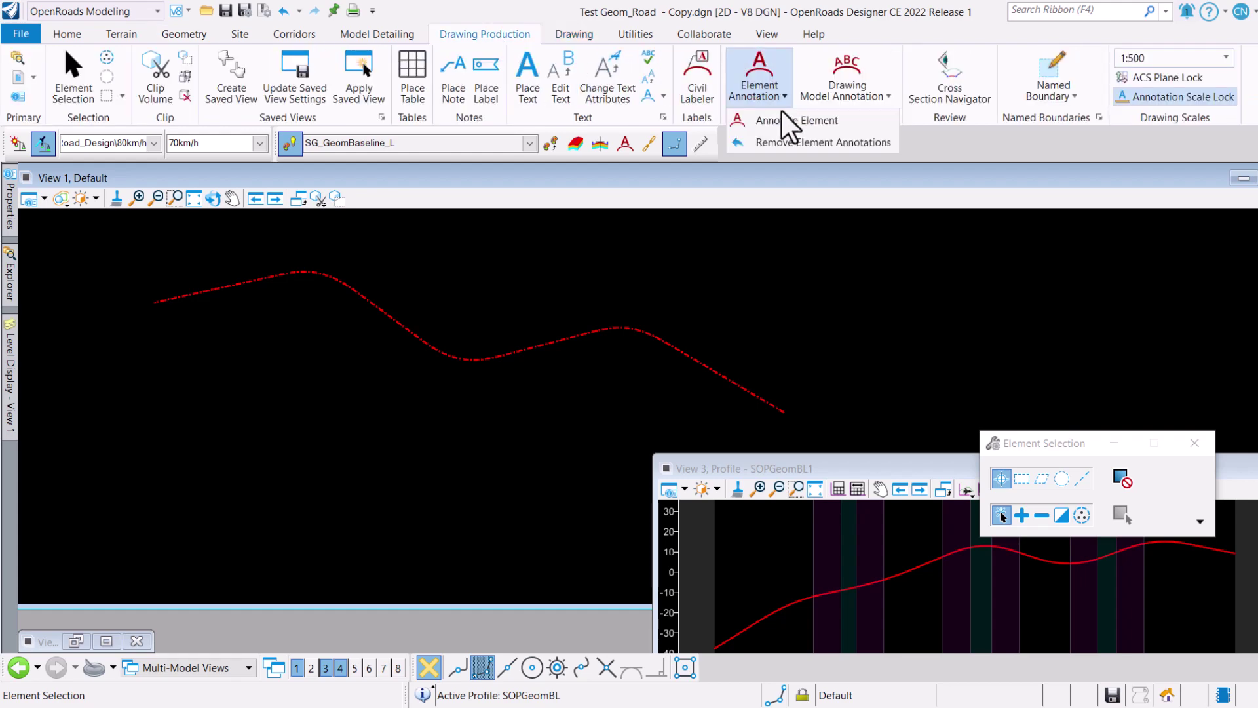
{"action": "left_click", "coordinate": [812, 122]}
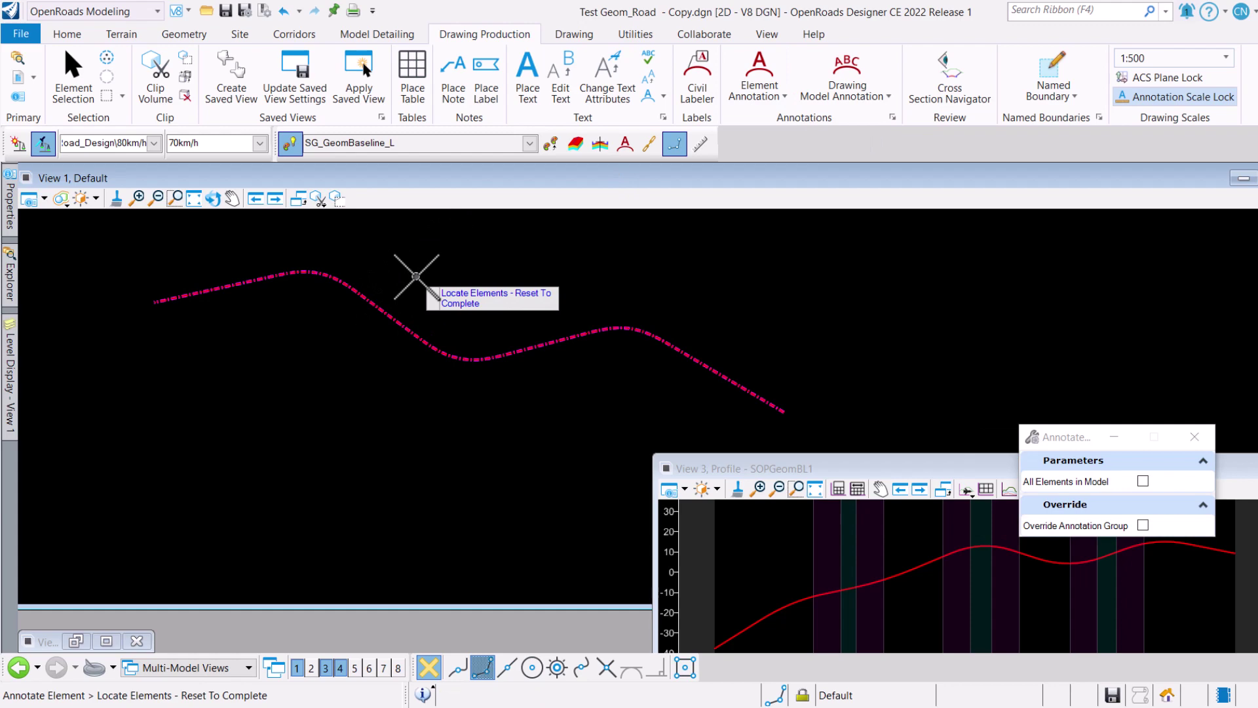
{"action": "left_click", "coordinate": [415, 276]}
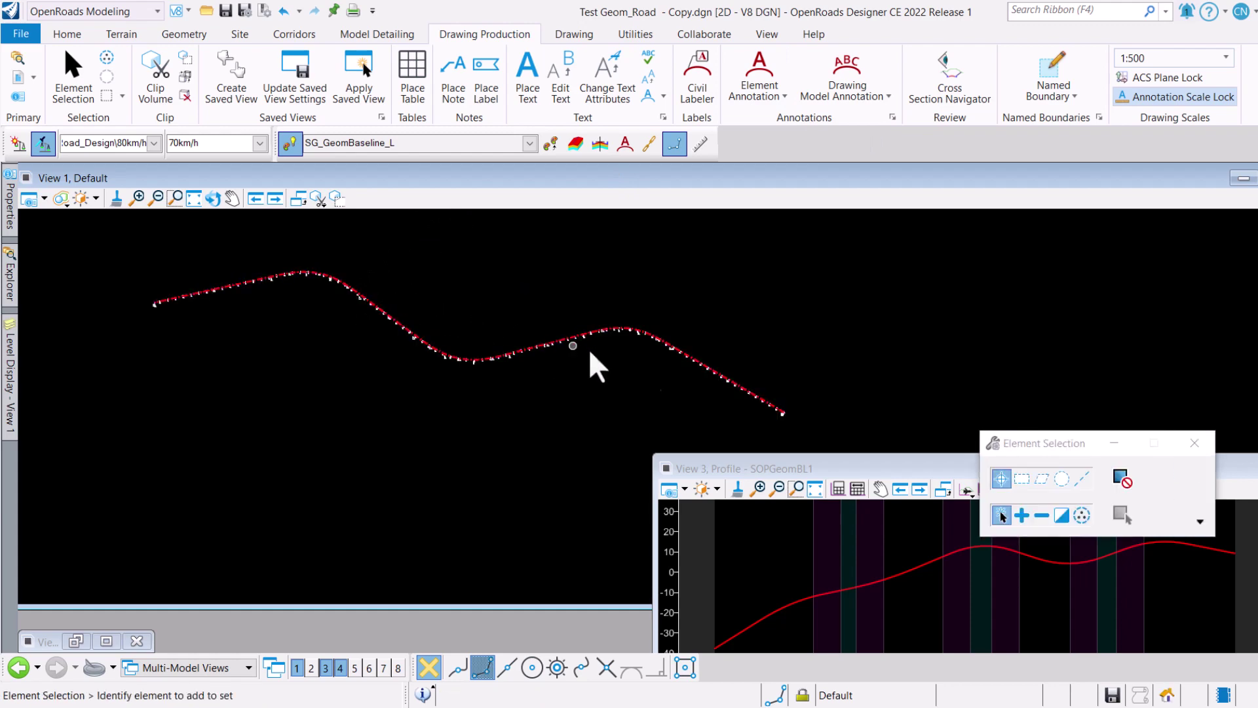
Zoom and pan along the alignment to inspect the POB and POE station labels.
{"action": "scroll", "coordinate": [754, 419], "scroll_direction": "up", "scroll_amount": 5}
{"action": "scroll", "coordinate": [744, 396], "scroll_direction": "up", "scroll_amount": 5}
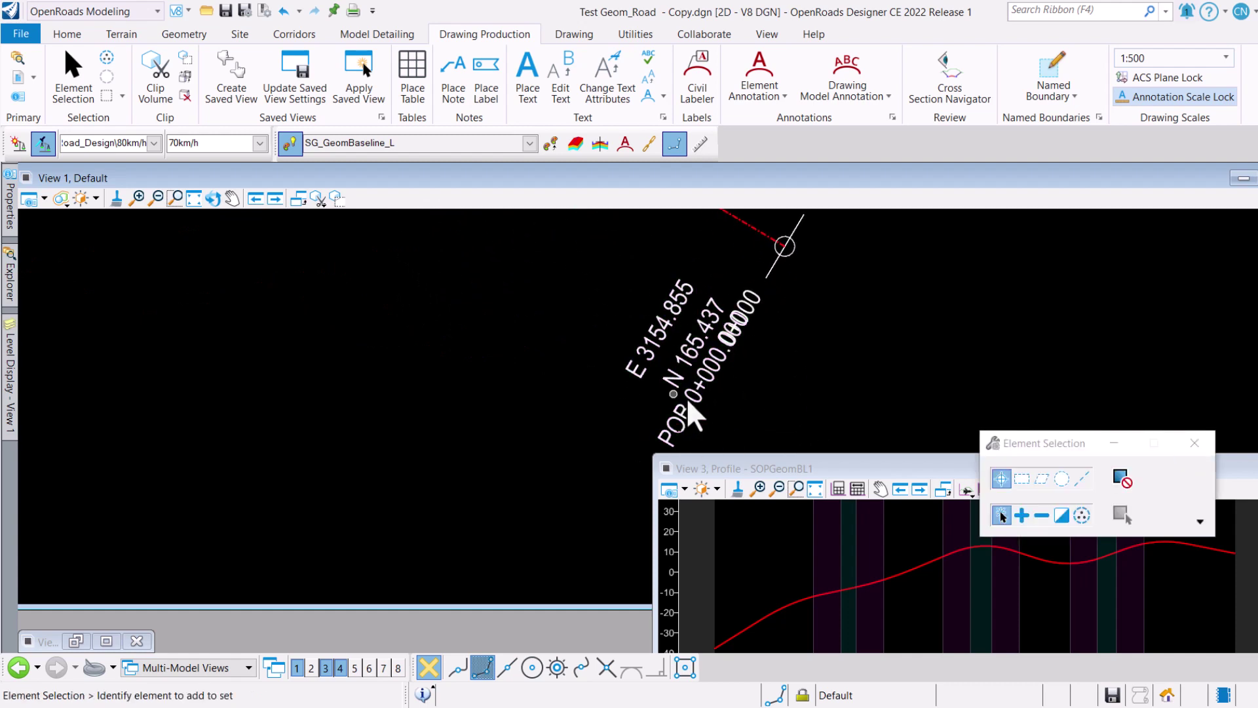
{"action": "scroll", "coordinate": [691, 413], "scroll_direction": "down", "scroll_amount": 8}
{"action": "scroll", "coordinate": [859, 390], "scroll_direction": "down", "scroll_amount": 2}
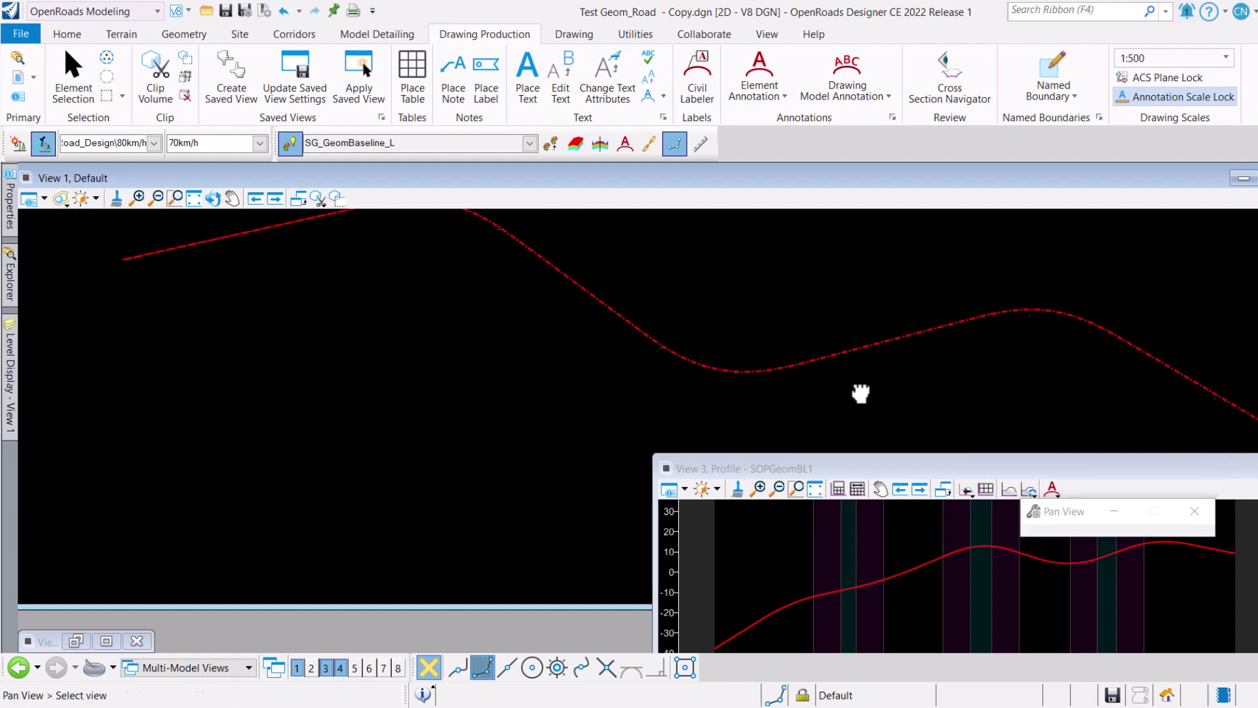
{"action": "scroll", "coordinate": [747, 340], "scroll_direction": "up", "scroll_amount": 6}
{"action": "scroll", "coordinate": [564, 340], "scroll_direction": "down", "scroll_amount": 6}
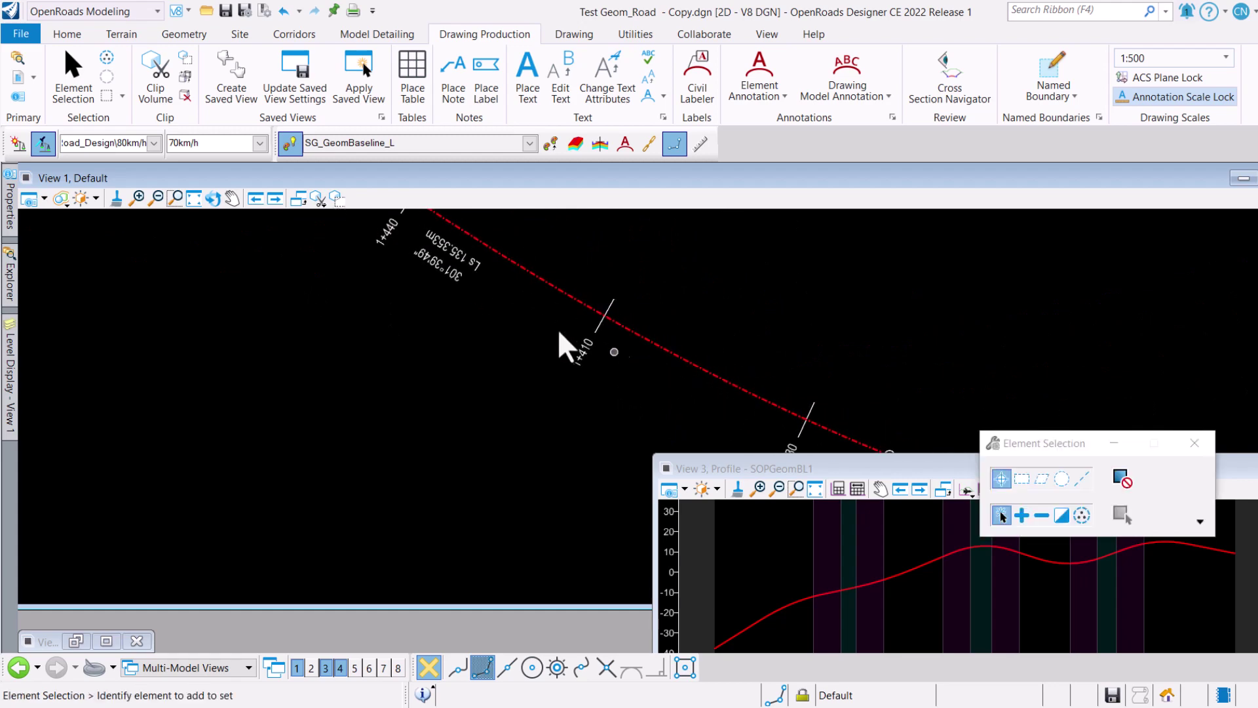
{"action": "scroll", "coordinate": [733, 422], "scroll_direction": "down", "scroll_amount": 3}
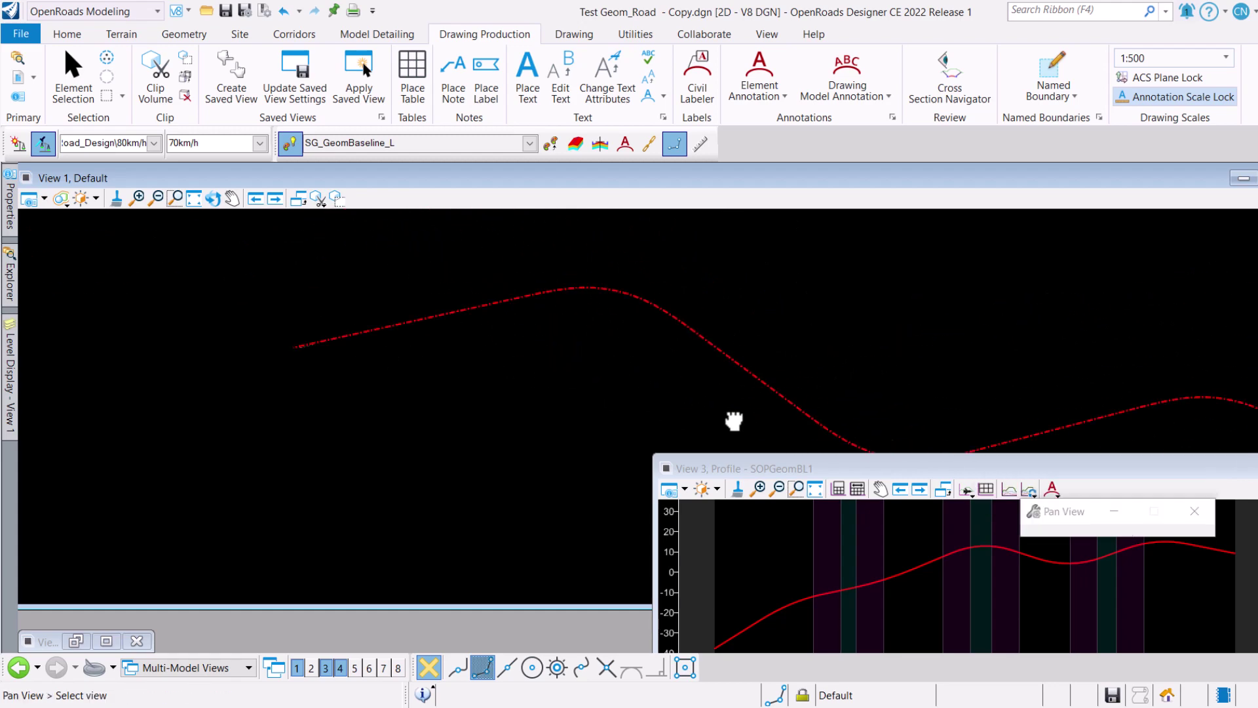
{"action": "scroll", "coordinate": [374, 374], "scroll_direction": "up", "scroll_amount": 8}
{"action": "scroll", "coordinate": [380, 393], "scroll_direction": "up", "scroll_amount": 5}
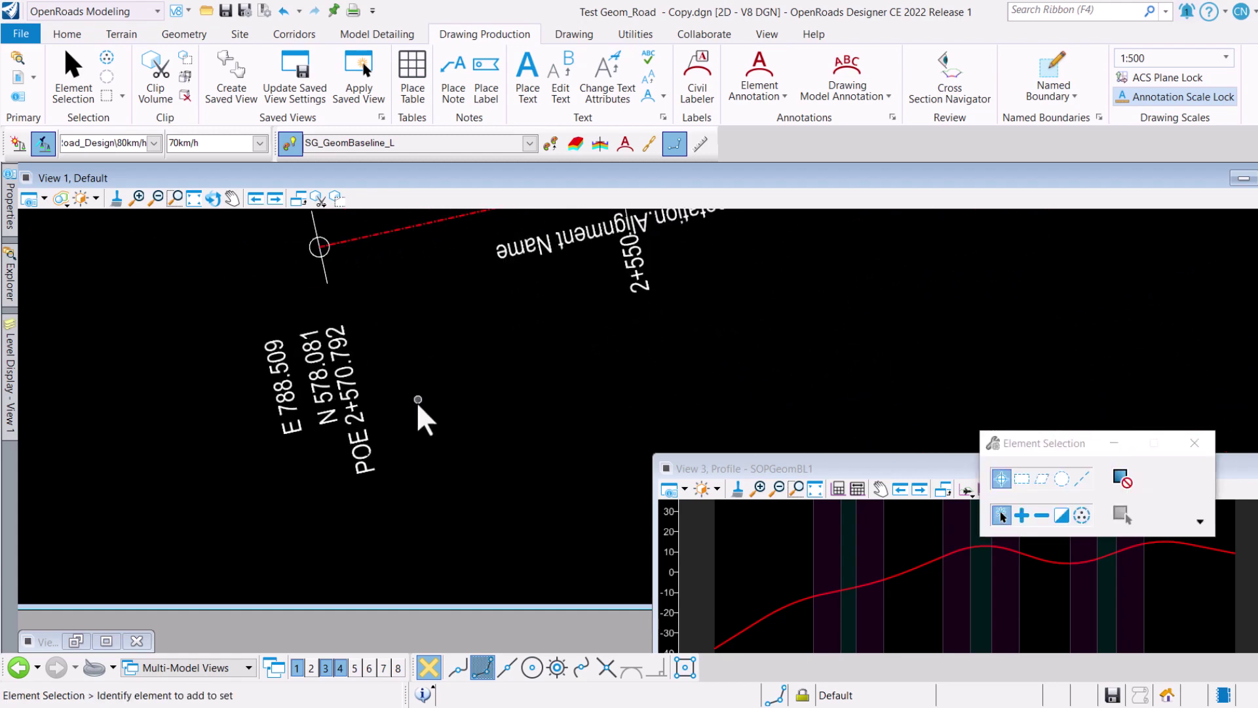
{"action": "middle_click_drag", "start_coordinate": [416, 415], "coordinate": [374, 396]}
{"action": "scroll", "coordinate": [452, 419], "scroll_direction": "down", "scroll_amount": 5}
{"action": "middle_click_drag", "start_coordinate": [468, 416], "coordinate": [303, 365]}
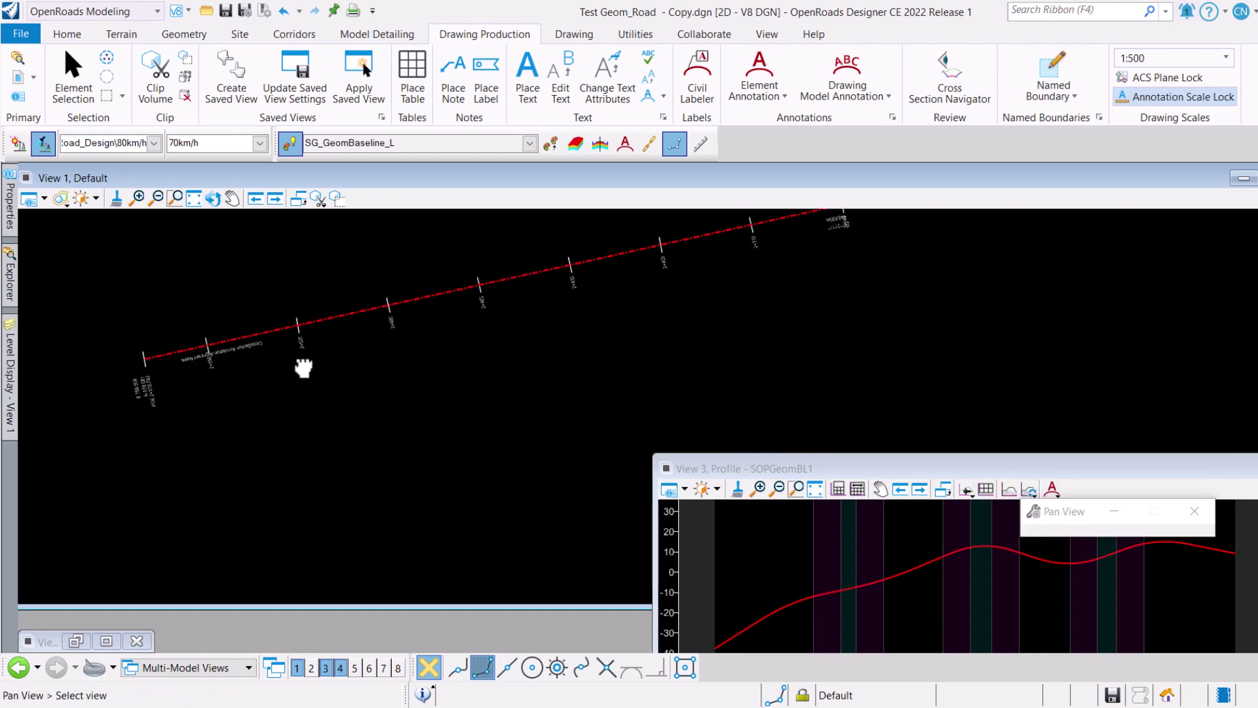
{"action": "left_click_drag", "start_coordinate": [724, 471], "coordinate": [590, 362]}
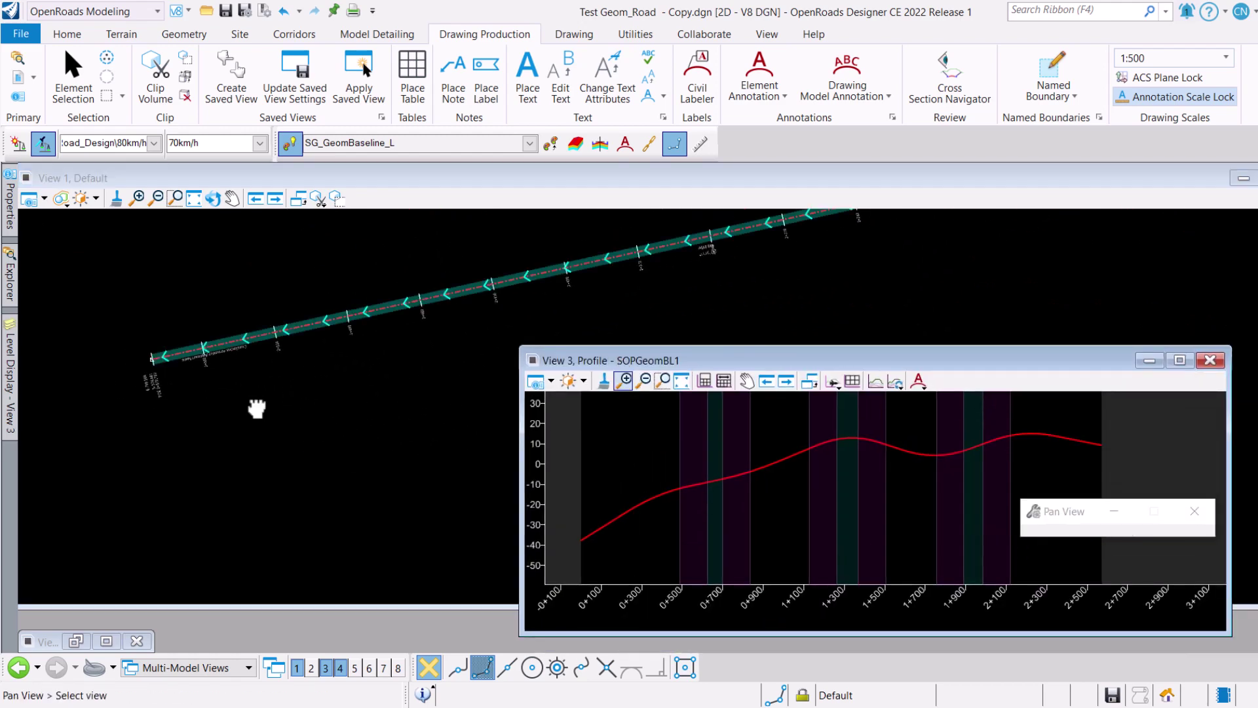
{"action": "middle_click_drag", "start_coordinate": [258, 410], "coordinate": [147, 411]}
Display the SOPGeomBL1 profile's vertical curve labels, frame the winding alignment, and save the design file.
{"action": "left_click", "coordinate": [645, 504]}
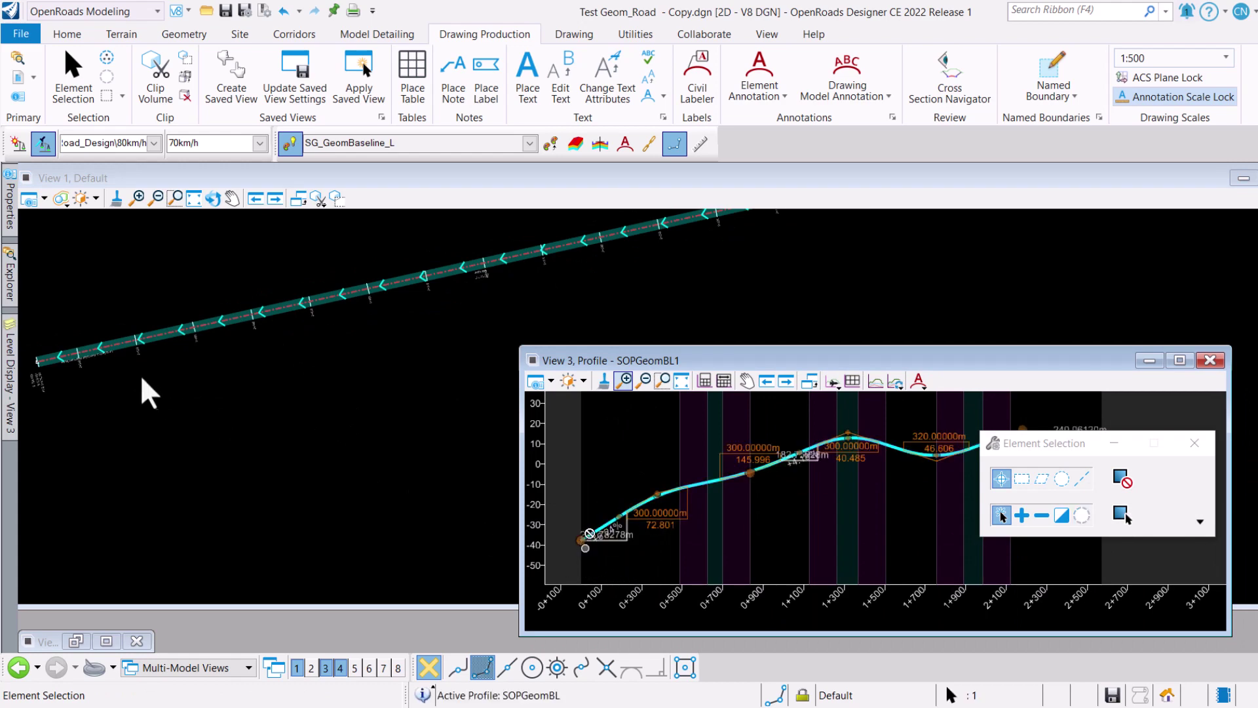
{"action": "middle_click_drag", "start_coordinate": [238, 392], "coordinate": [202, 281]}
{"action": "left_click", "coordinate": [662, 380]}
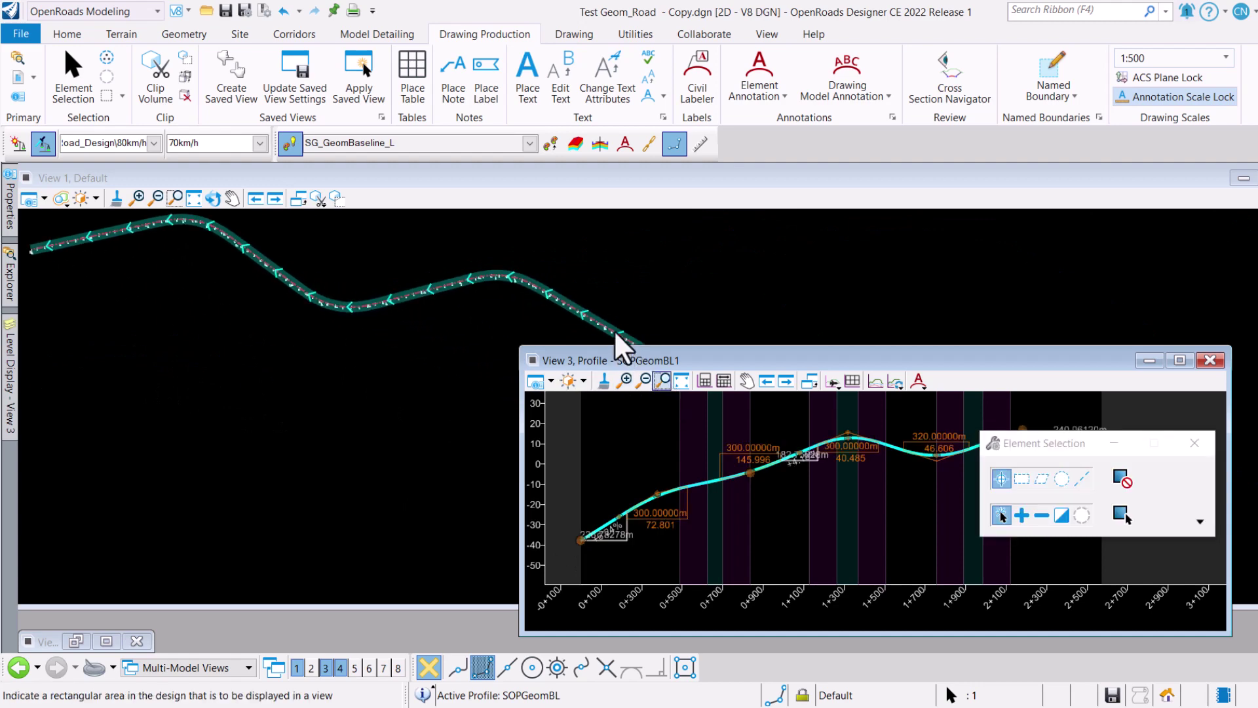
{"action": "middle_click_drag", "start_coordinate": [621, 345], "coordinate": [450, 270]}
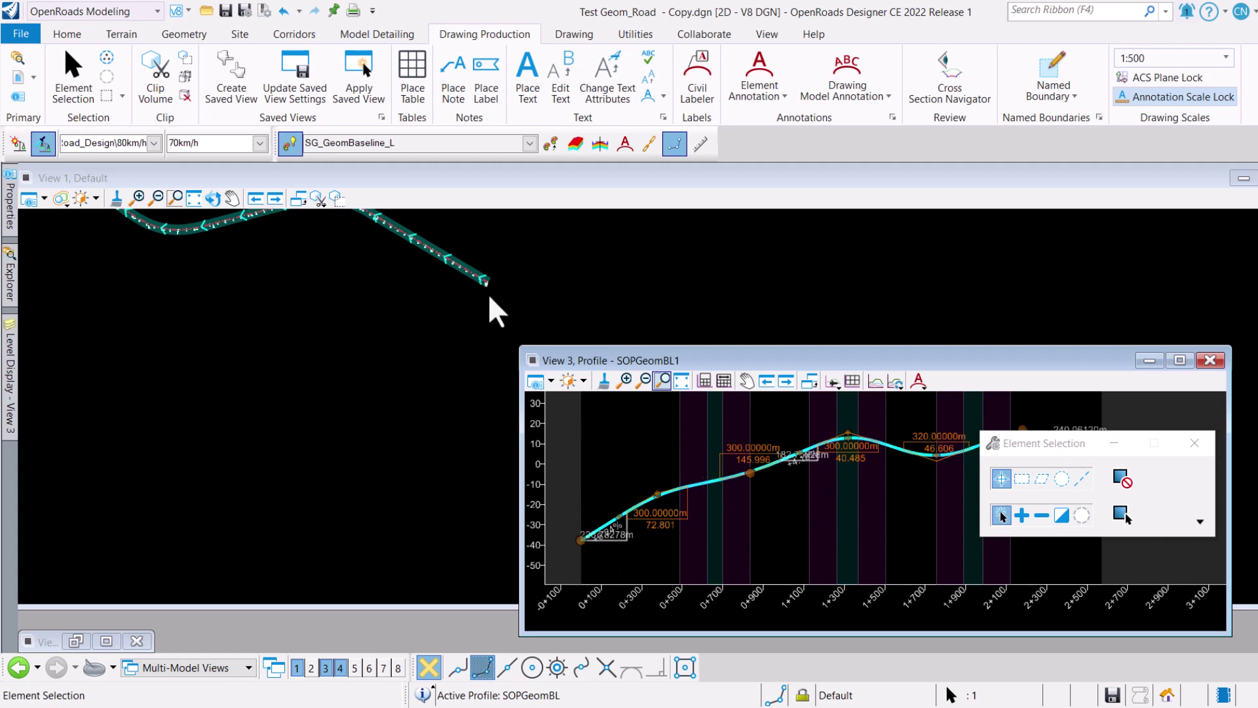
{"action": "scroll", "coordinate": [488, 292], "scroll_direction": "down", "scroll_amount": 2}
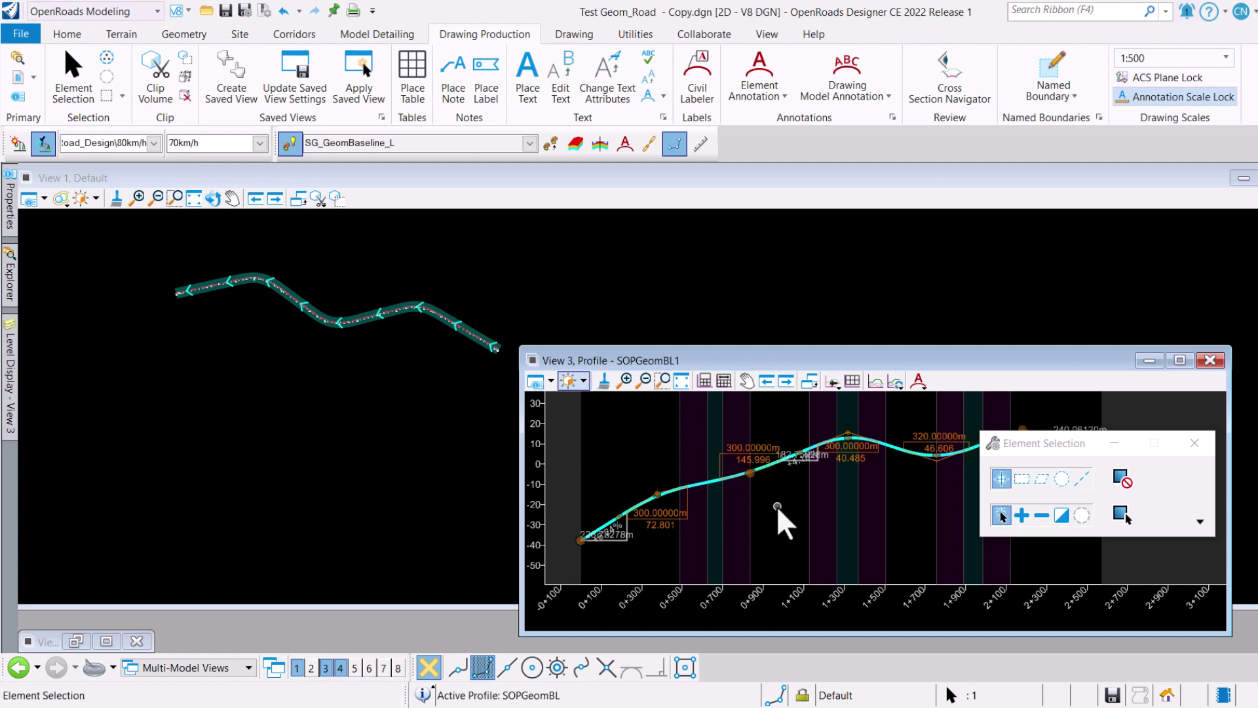
{"action": "key", "text": "ctrl+s"}
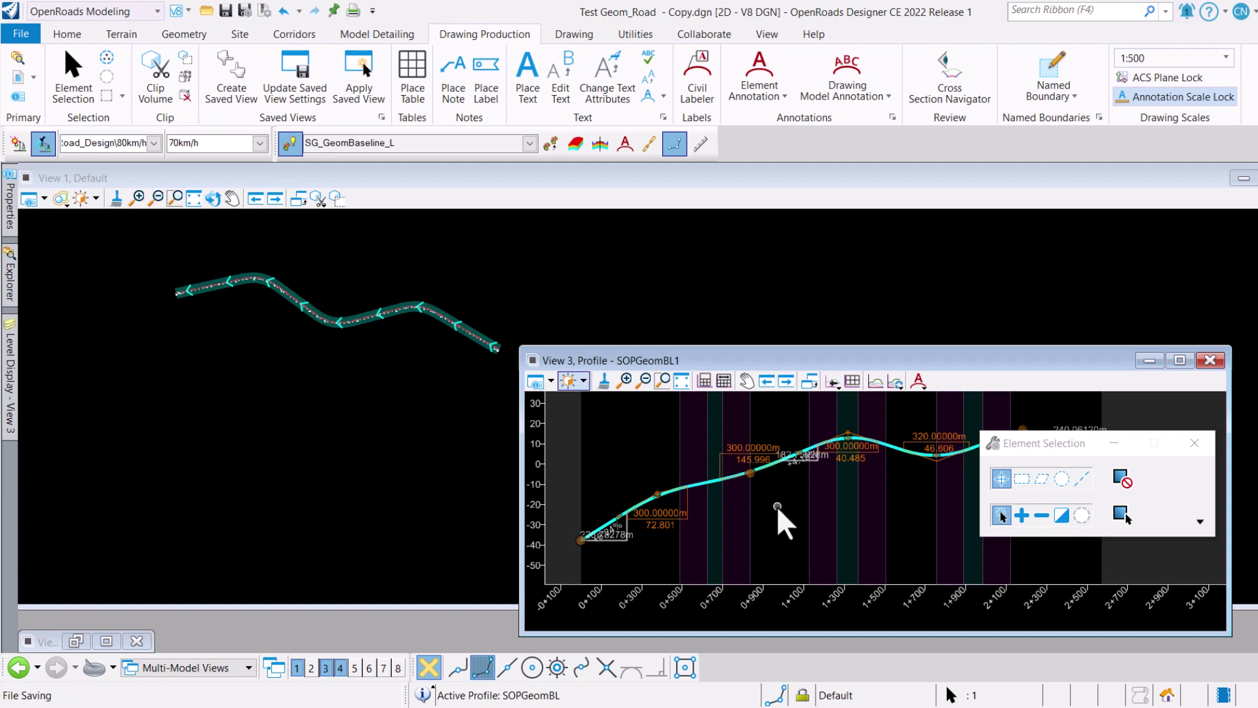